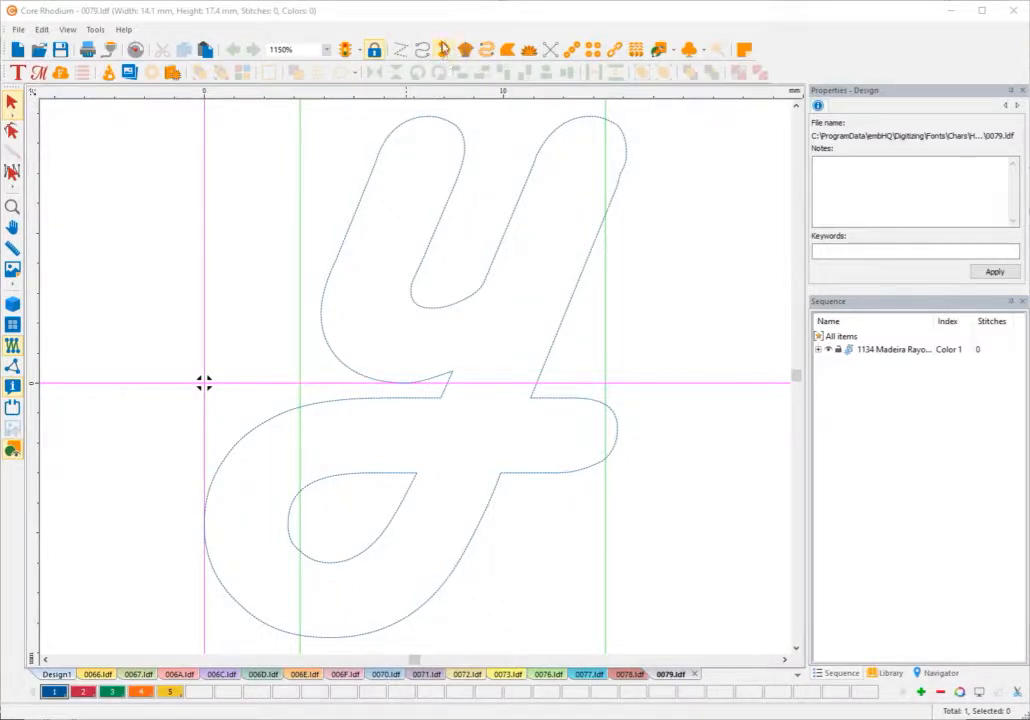
# Step: Start a satin shape at the top of the letter y's left stem and trace its outer edge down to the bowl
pyautogui.press('3')
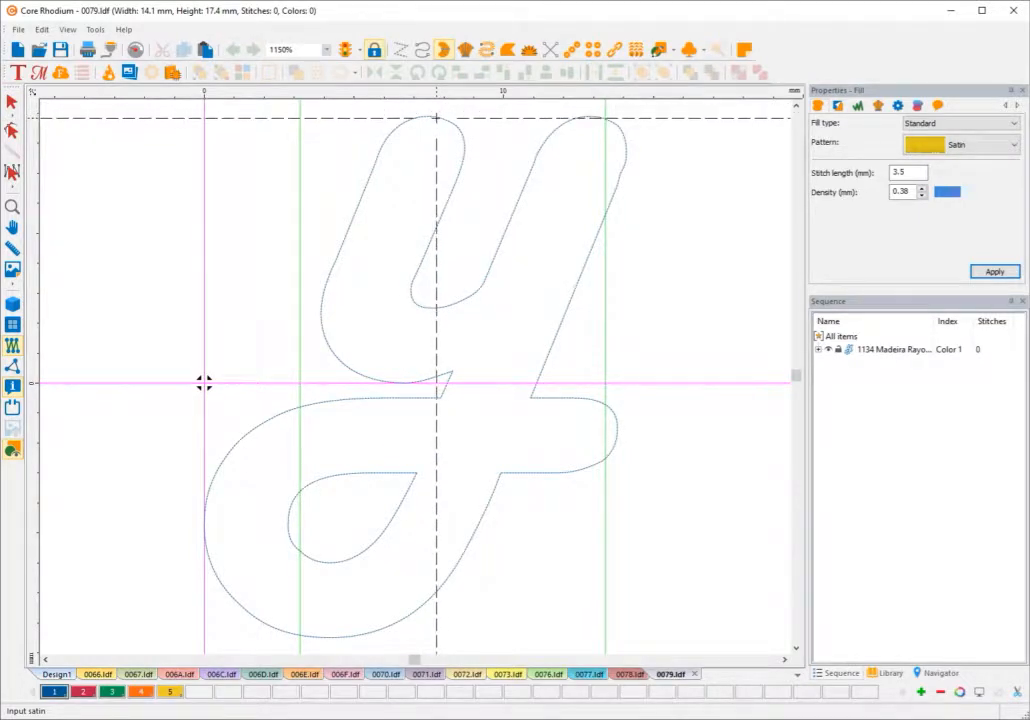
pyautogui.scroll(1, 203, 383)
pyautogui.scroll(5, 180, 408)
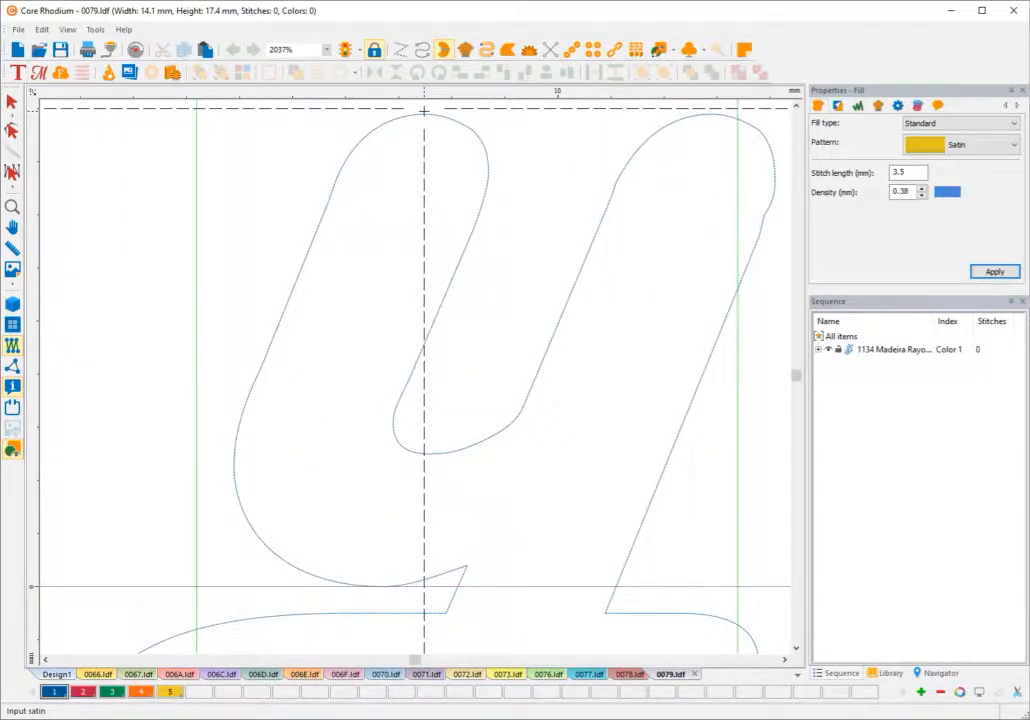
pyautogui.scroll(-12, 131, 529)
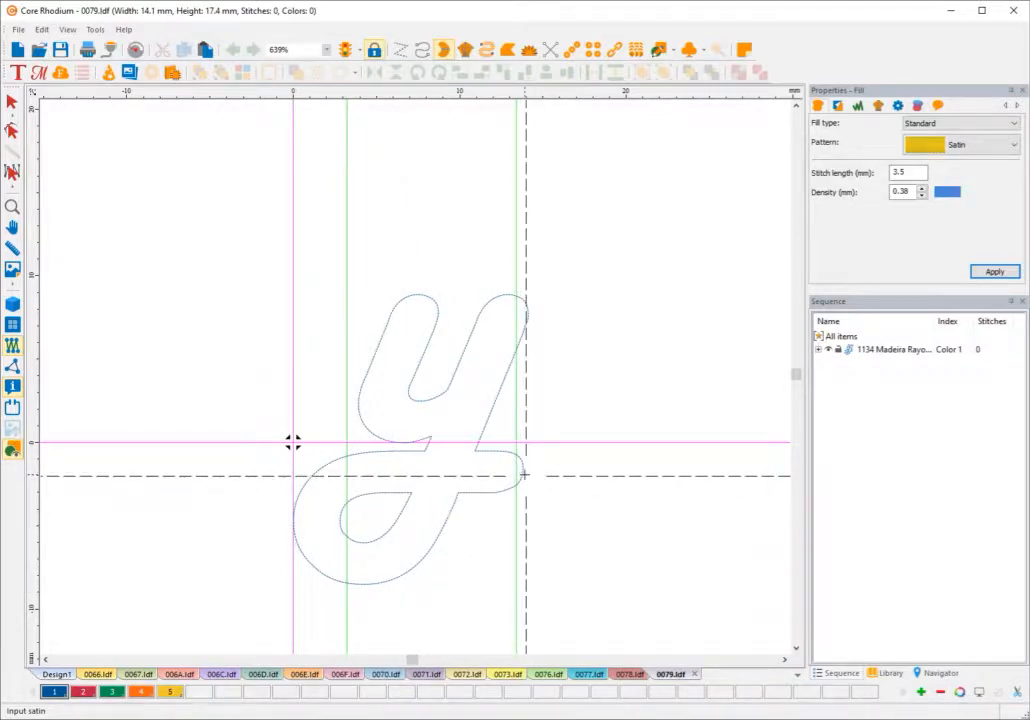
pyautogui.scroll(15, 524, 474)
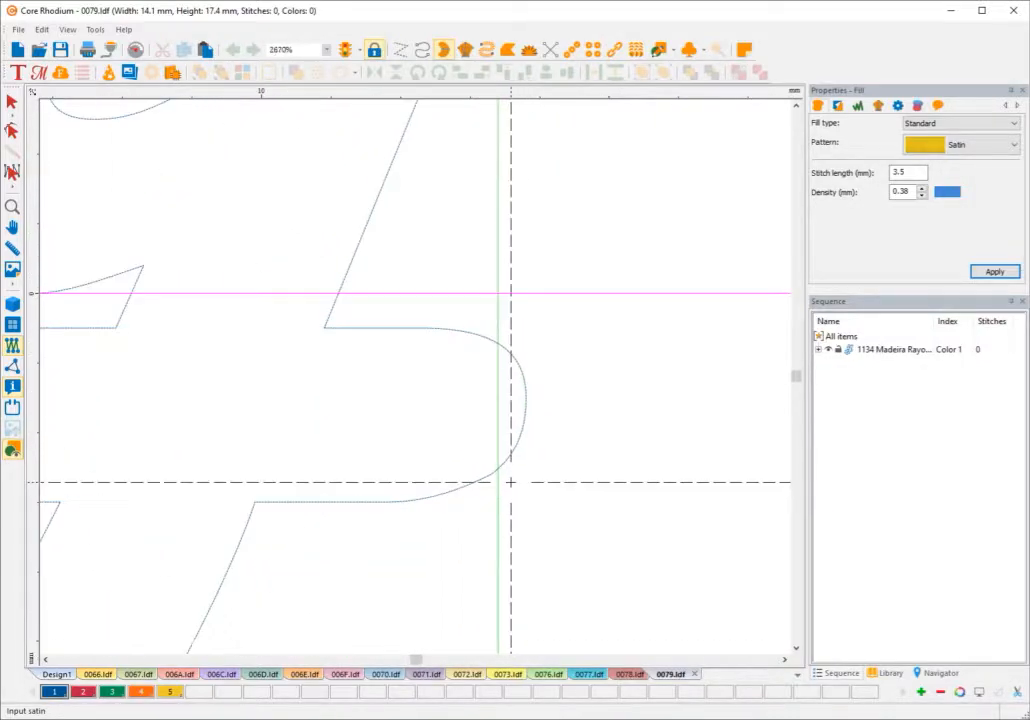
pyautogui.scroll(-12, 510, 482)
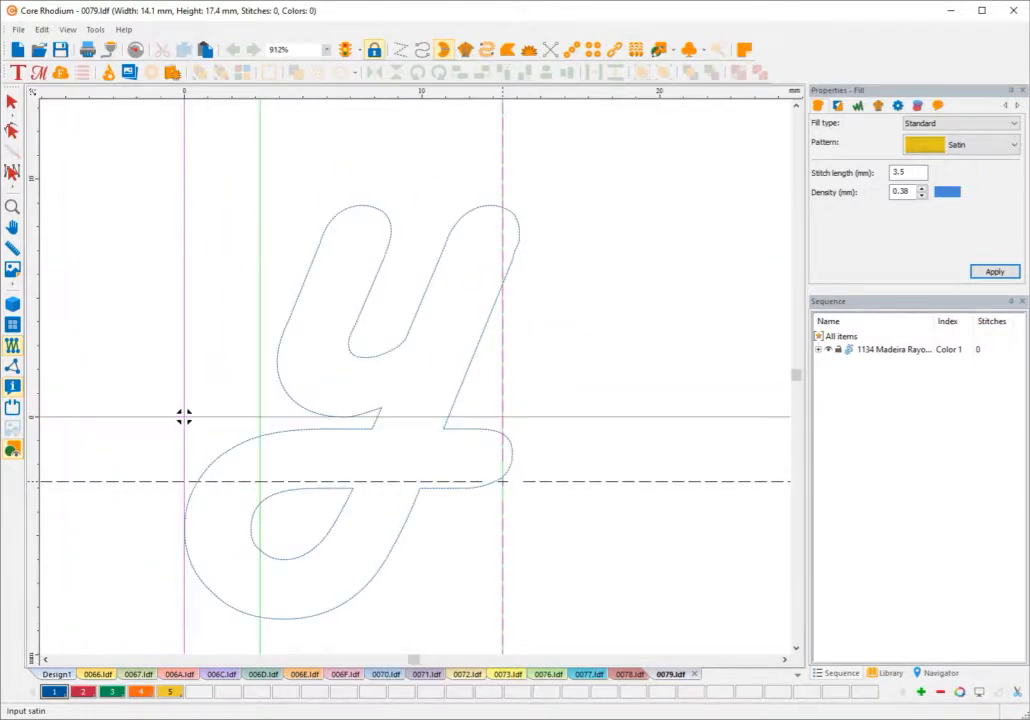
pyautogui.scroll(4, 137, 471)
pyautogui.scroll(8, 326, 251)
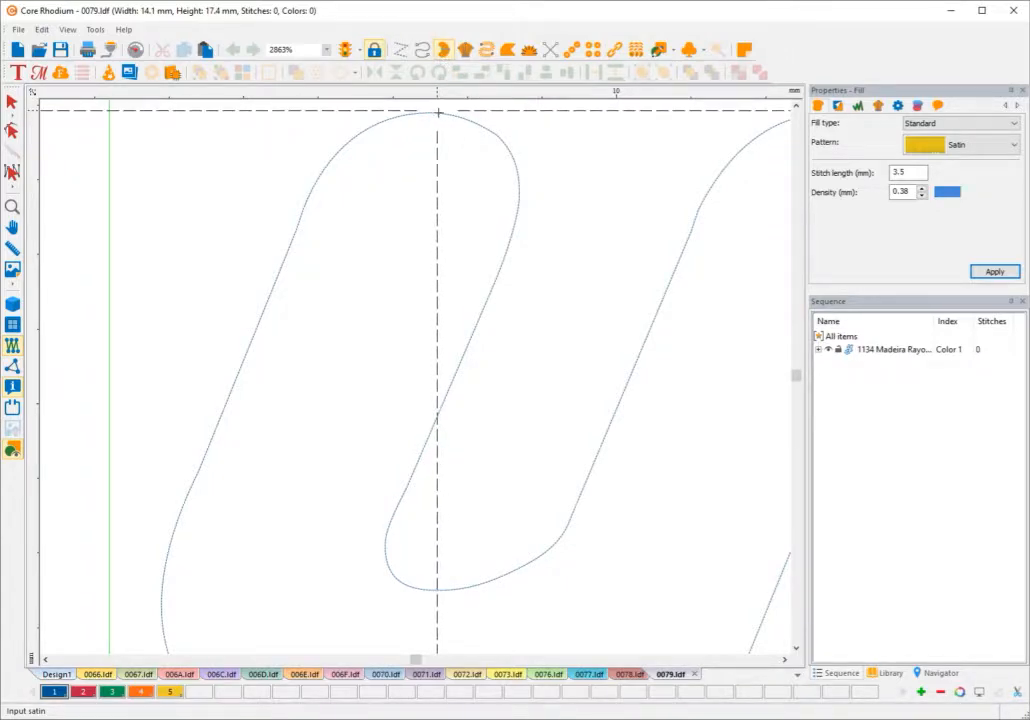
pyautogui.click(439, 113)
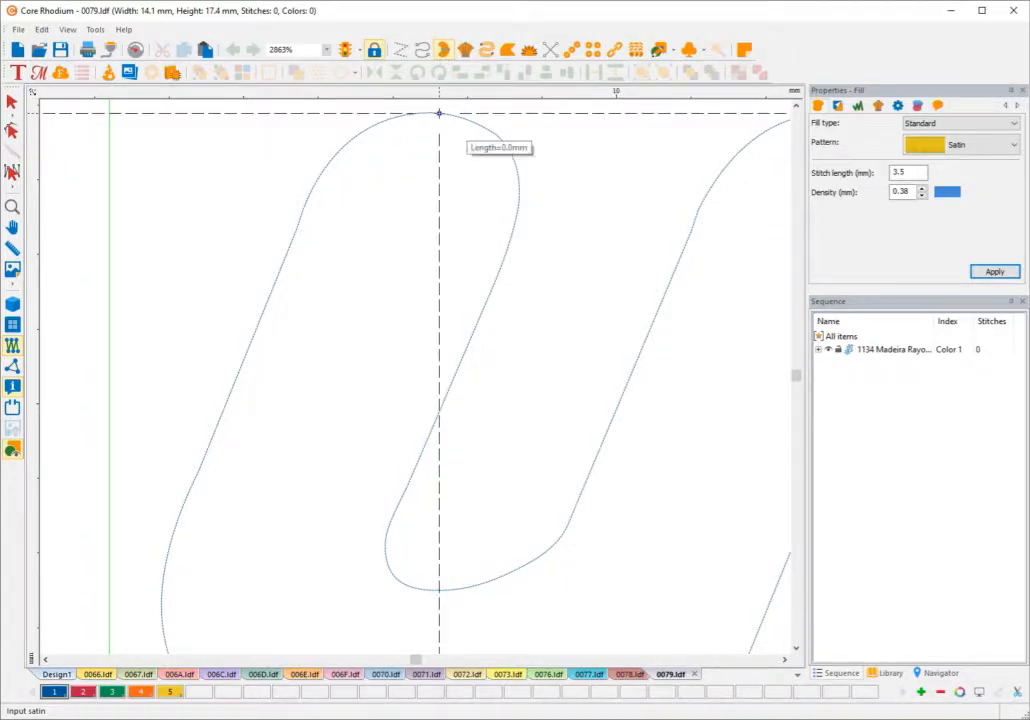
pyautogui.click(357, 134)
pyautogui.click(318, 179)
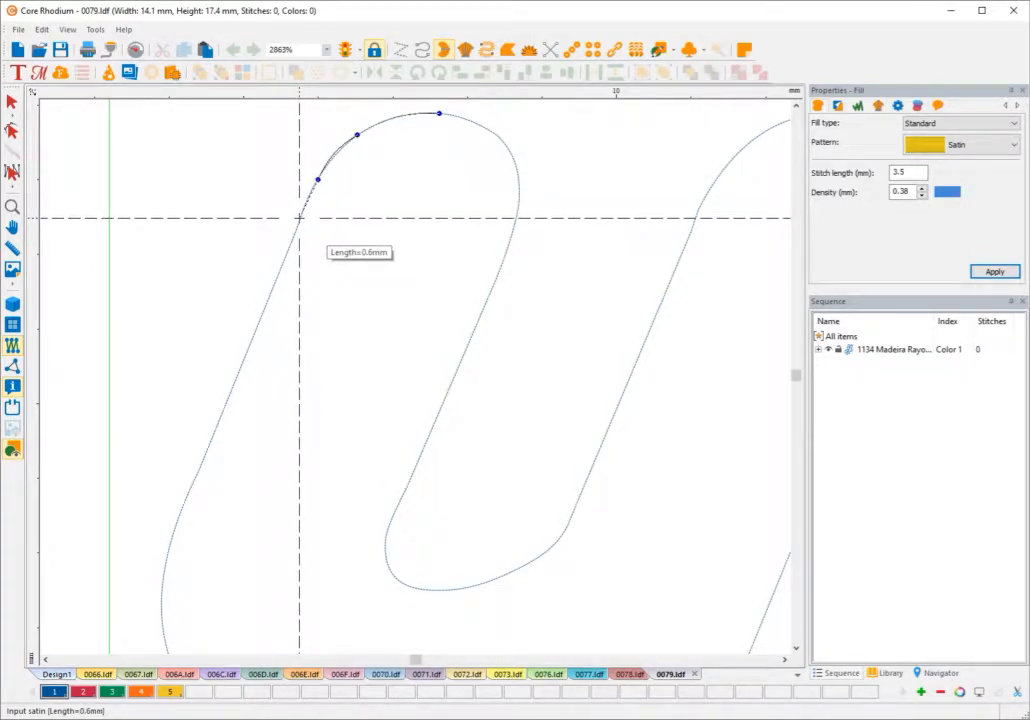
pyautogui.click(299, 217)
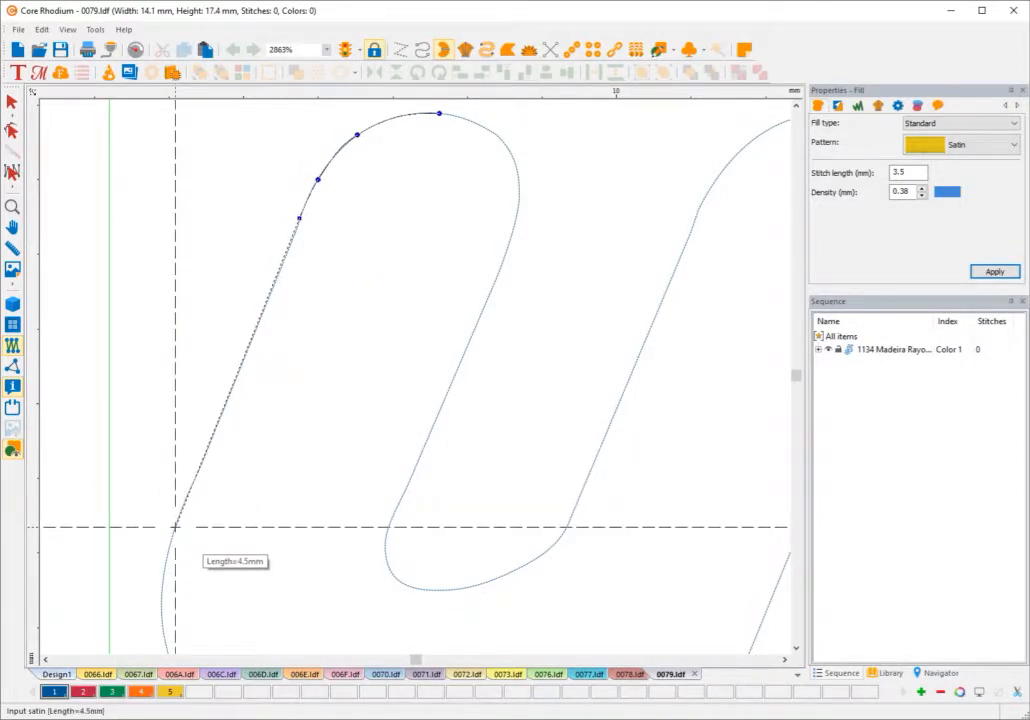
pyautogui.click(176, 526)
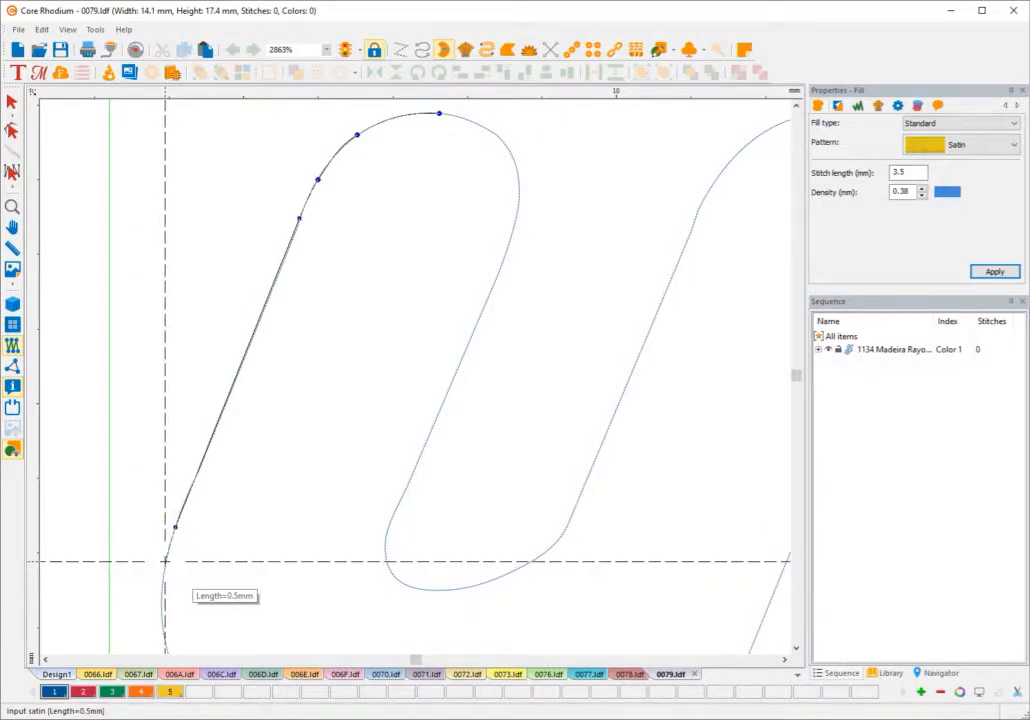
pyautogui.click(165, 560)
# Step: Continue the satin's outer edge around the underside of the bowl, ending it slightly inside the right stem
pyautogui.scroll(-1, 205, 575)
pyautogui.scroll(-1, 250, 599)
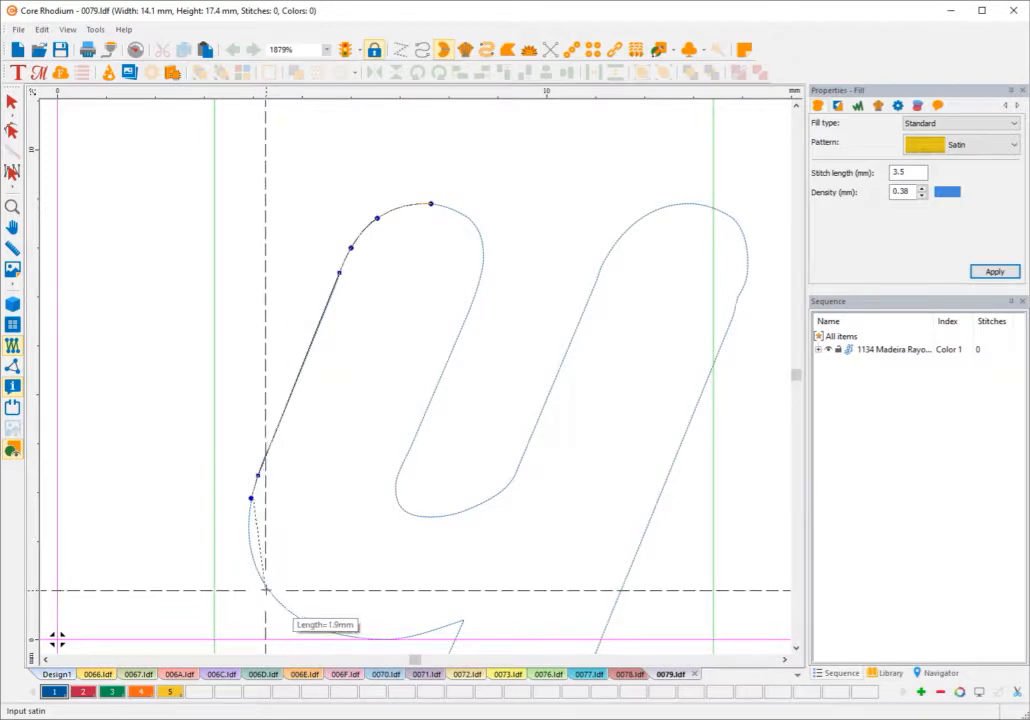
pyautogui.click(267, 590)
pyautogui.click(327, 630)
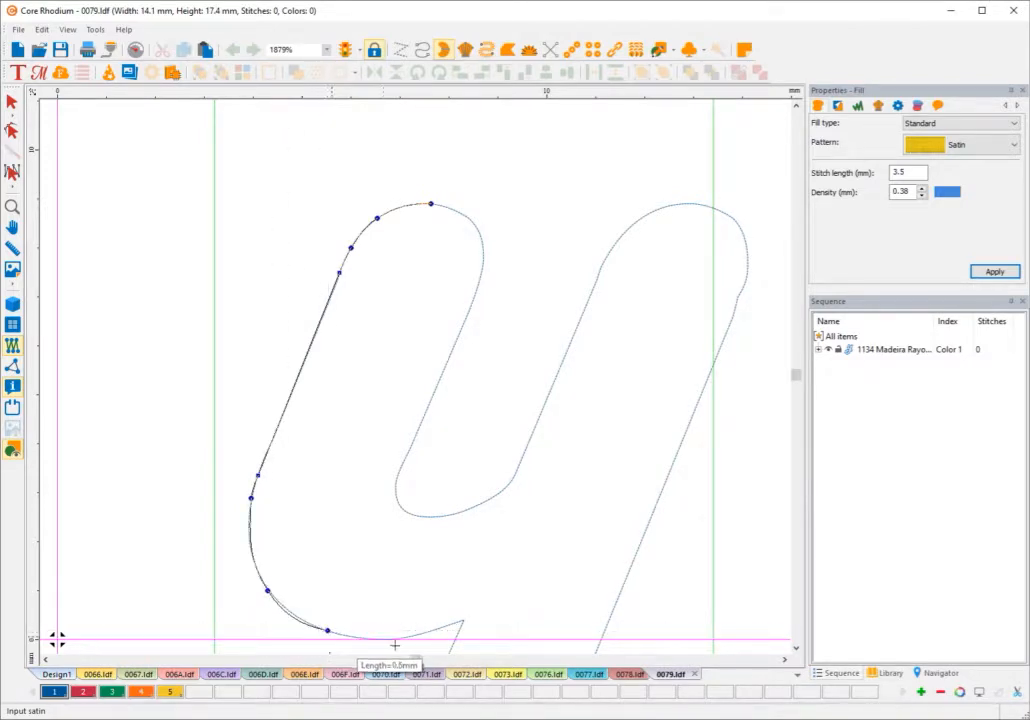
pyautogui.click(419, 634)
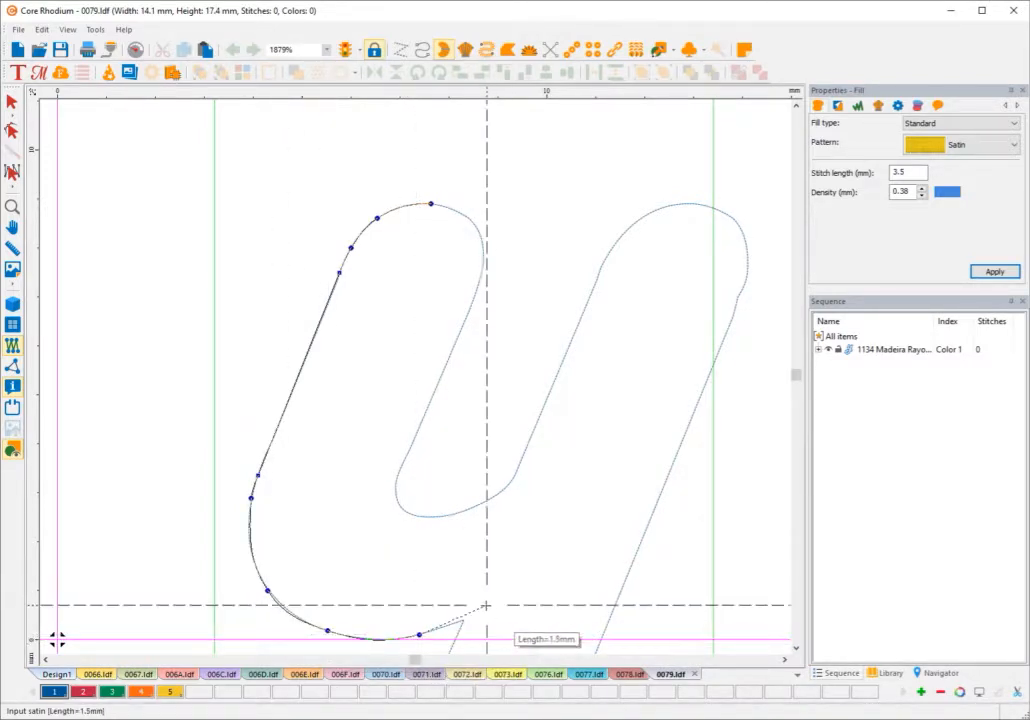
pyautogui.click(493, 606)
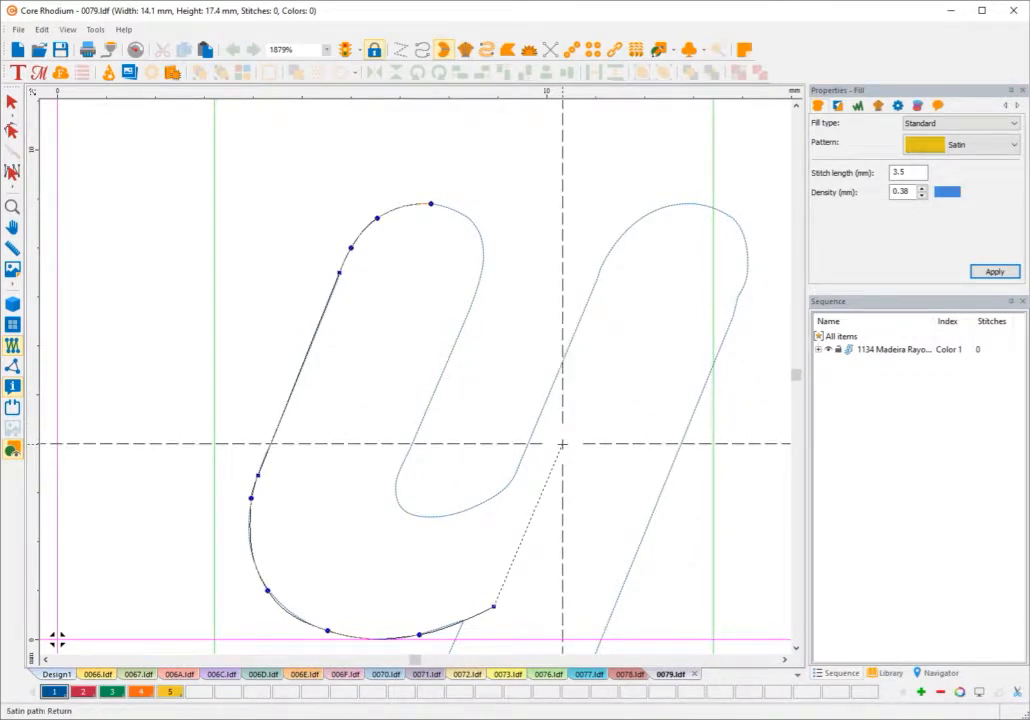
# Step: Trace the satin's return edge along the inner bowl and up the left stem's inner side to its rounded top, then complete the outline
pyautogui.click(510, 482)
pyautogui.click(443, 516)
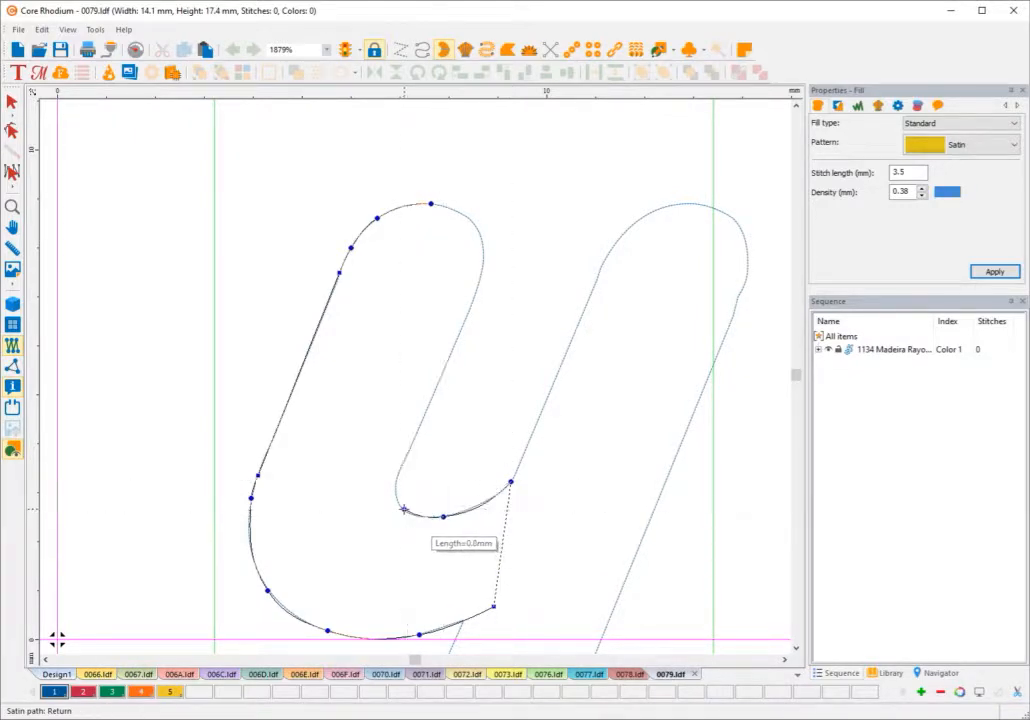
pyautogui.click(404, 510)
pyautogui.click(400, 476)
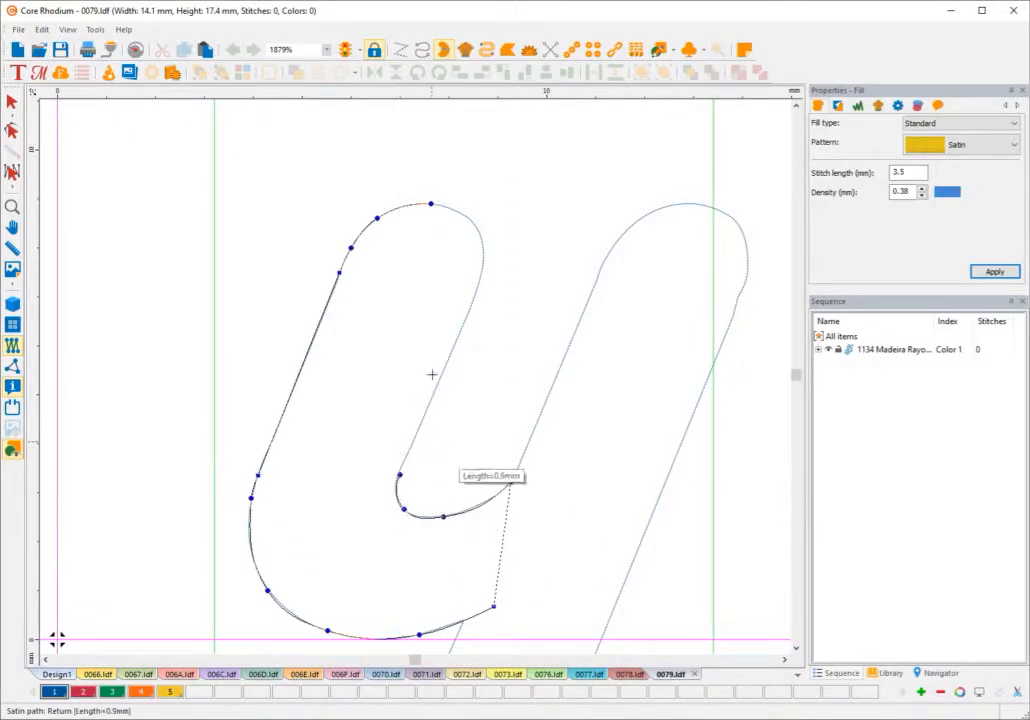
pyautogui.click(414, 437)
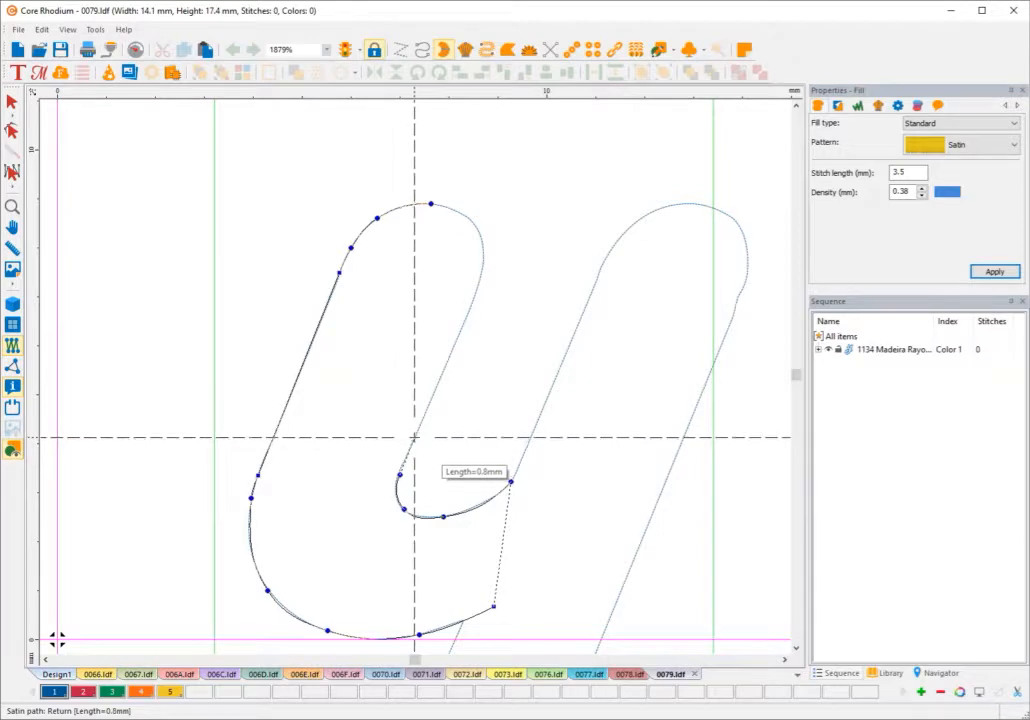
pyautogui.click(469, 310)
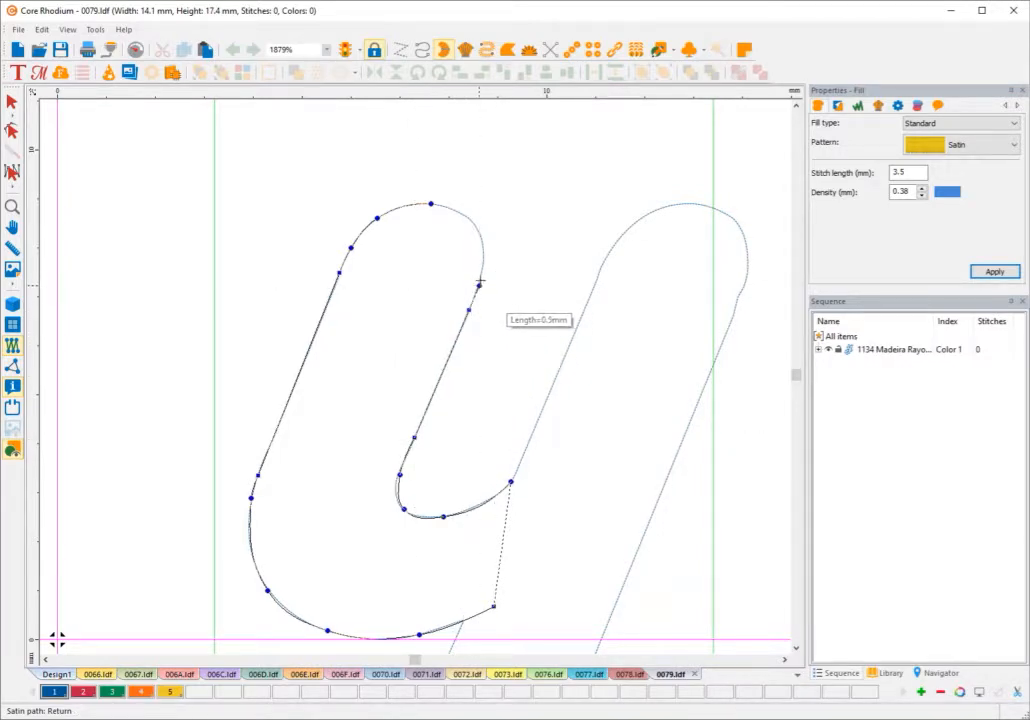
pyautogui.click(479, 285)
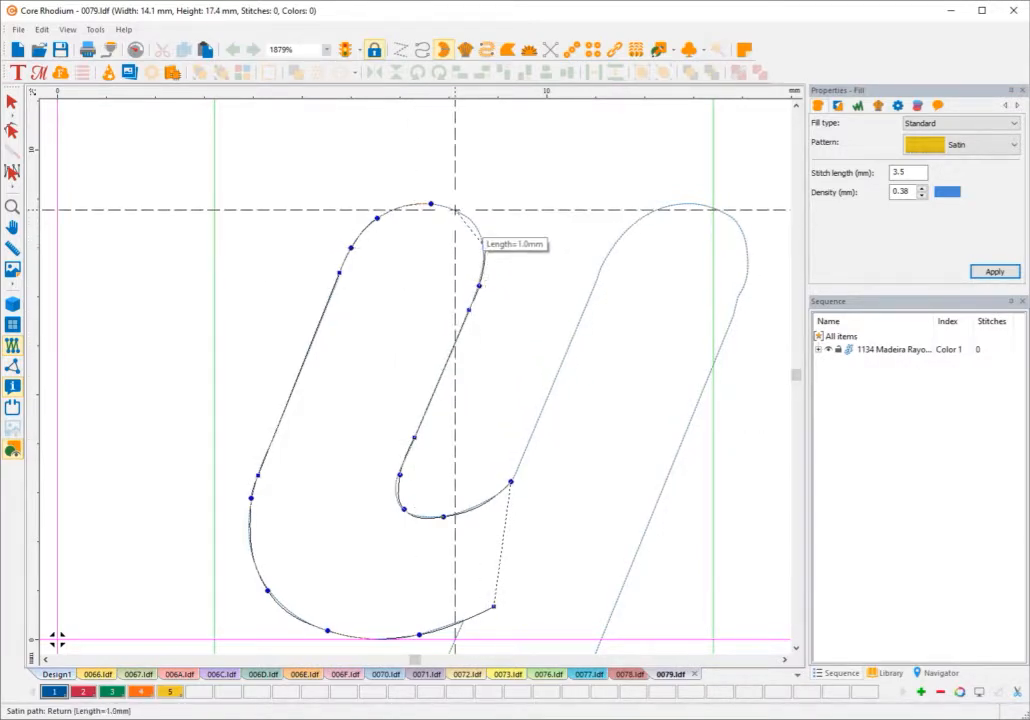
pyautogui.click(455, 210)
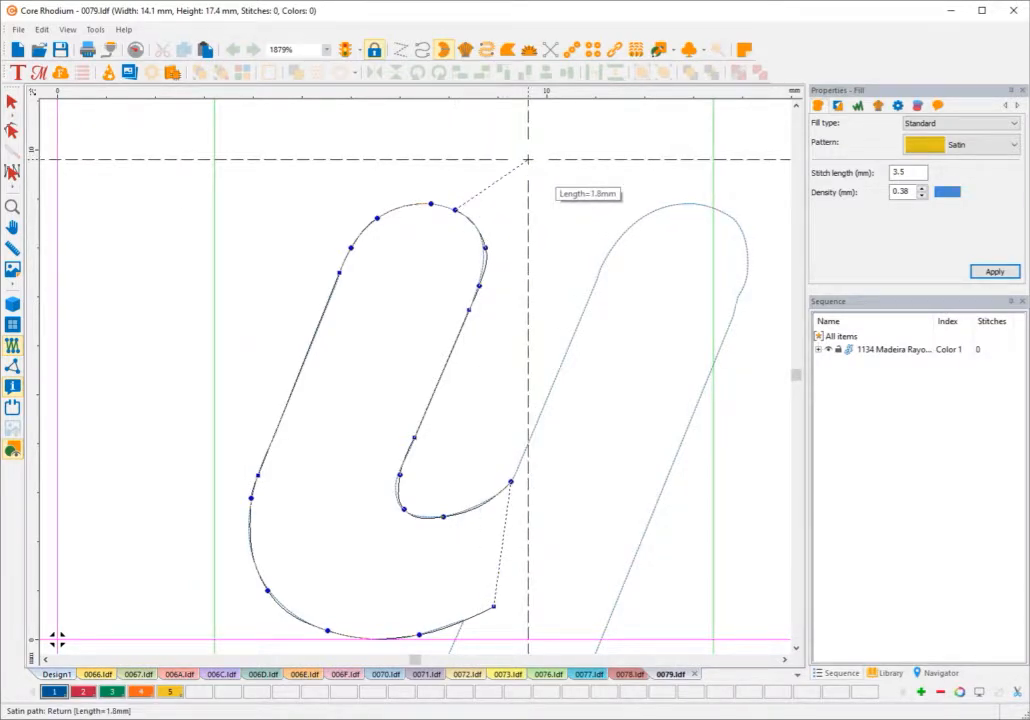
pyautogui.press('Return')
# Step: Add four angle lines across the left stem and around the bowl, and generate the satin ending at the bowl's inner junction with the right stem
pyautogui.moveTo(374, 218); pyautogui.dragTo(487, 260)
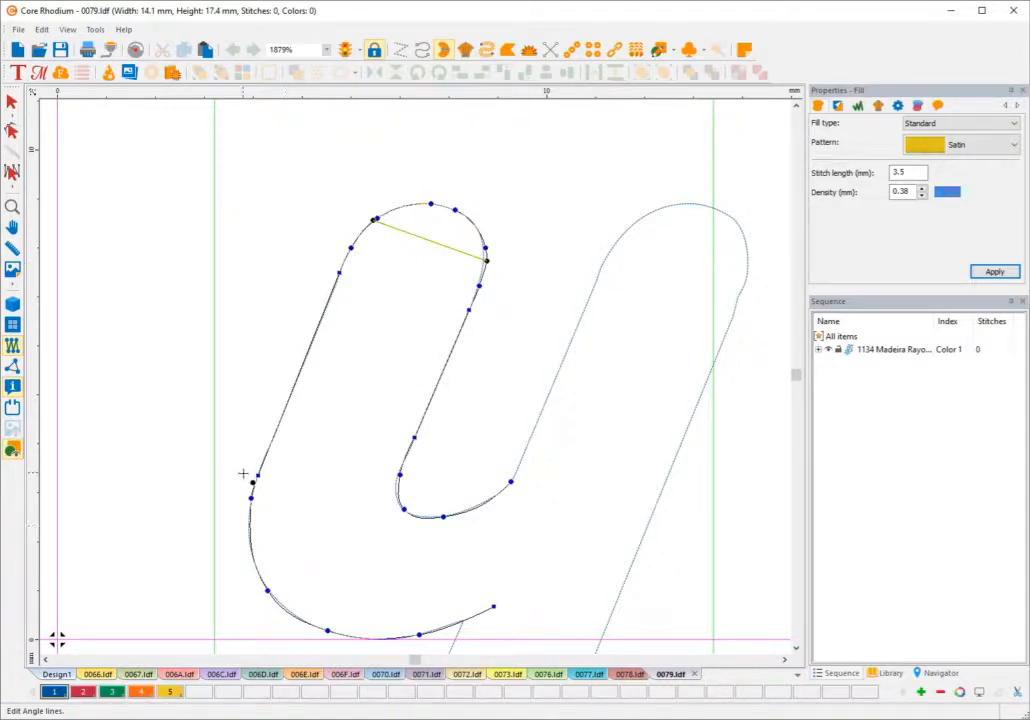
pyautogui.moveTo(254, 478); pyautogui.dragTo(400, 475)
pyautogui.moveTo(309, 623); pyautogui.dragTo(403, 508)
pyautogui.moveTo(471, 627); pyautogui.dragTo(470, 510)
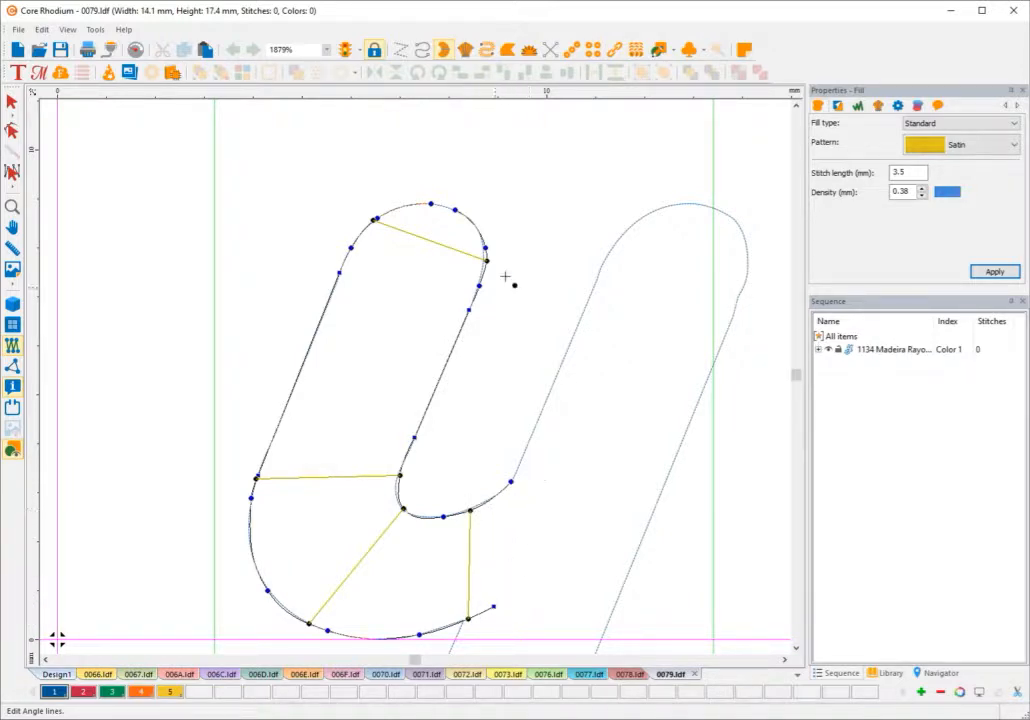
pyautogui.click(264, 497)
pyautogui.click(510, 484)
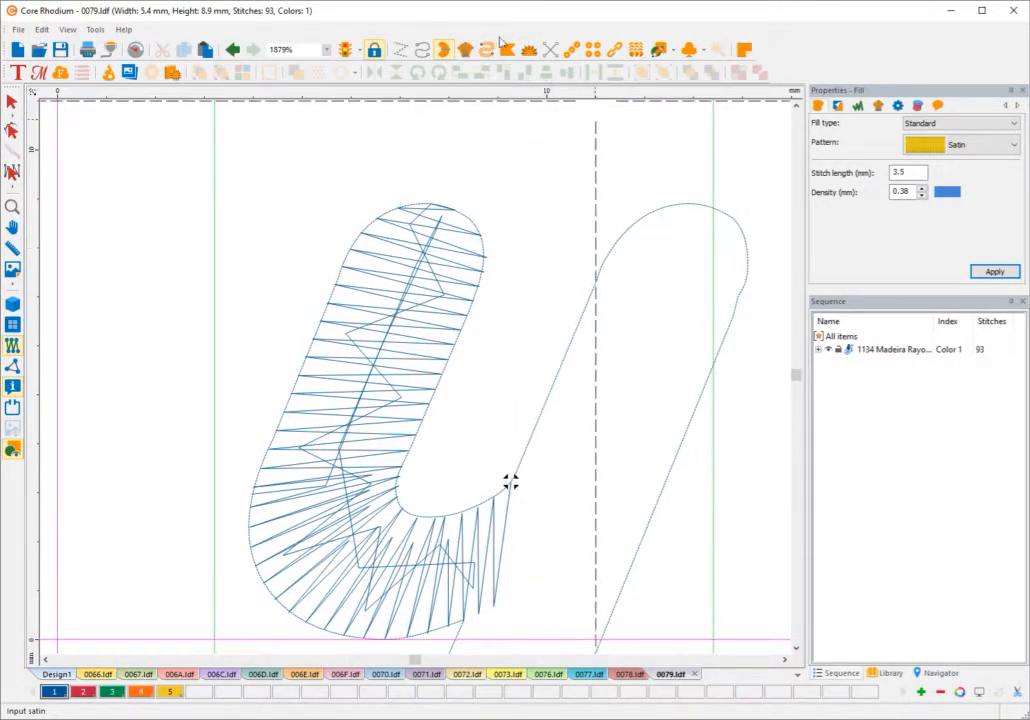
# Step: Begin a classic satin at the right stem's rounded top, placing paired edge points across it down to where the sides run straight
pyautogui.click(464, 52)
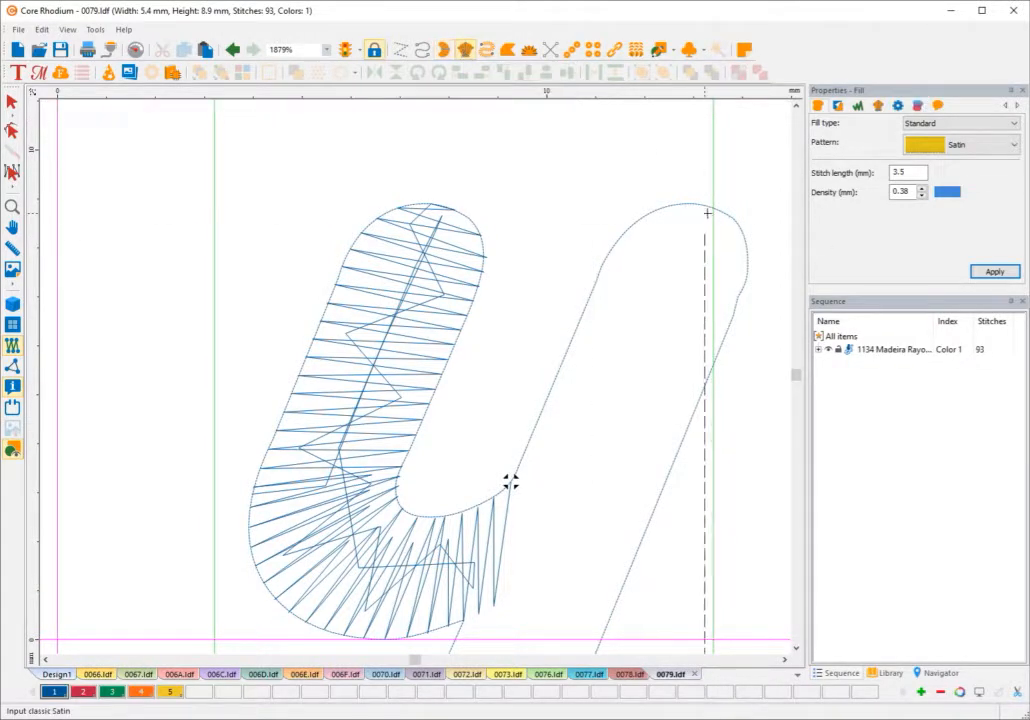
pyautogui.scroll(1, 757, 215)
pyautogui.scroll(2, 757, 215)
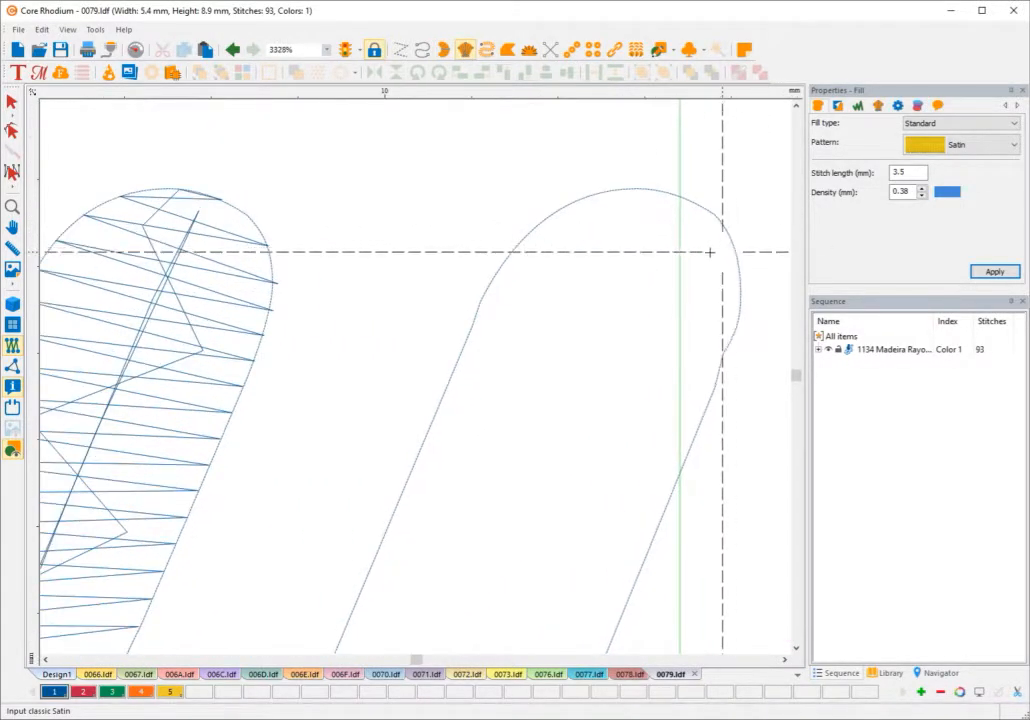
pyautogui.click(668, 190)
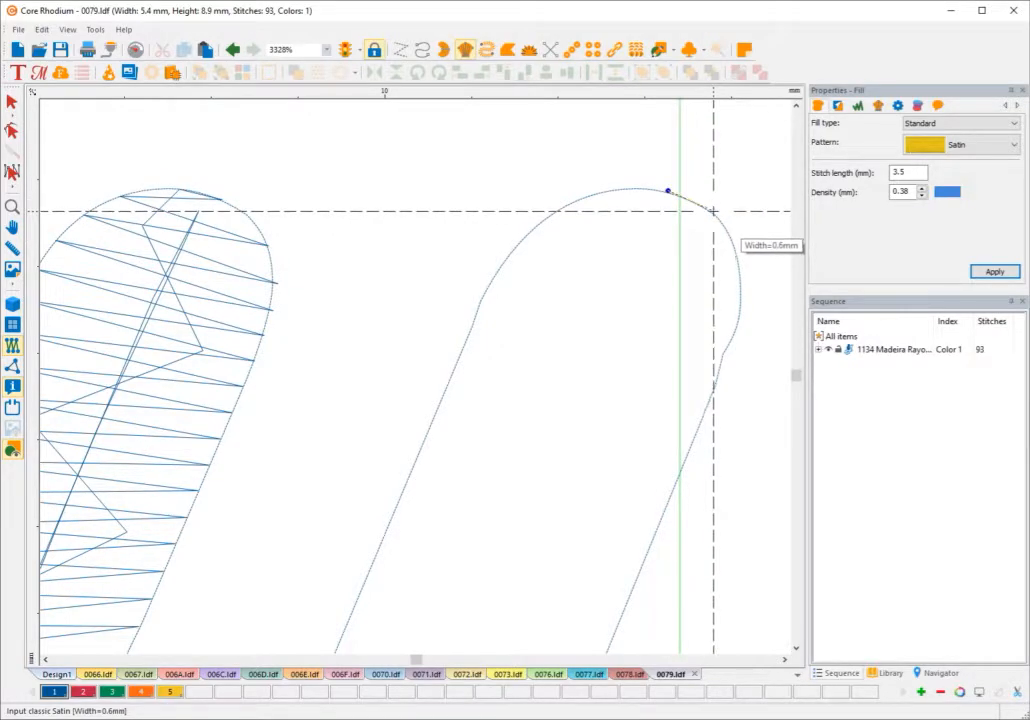
pyautogui.click(713, 210)
pyautogui.click(568, 203)
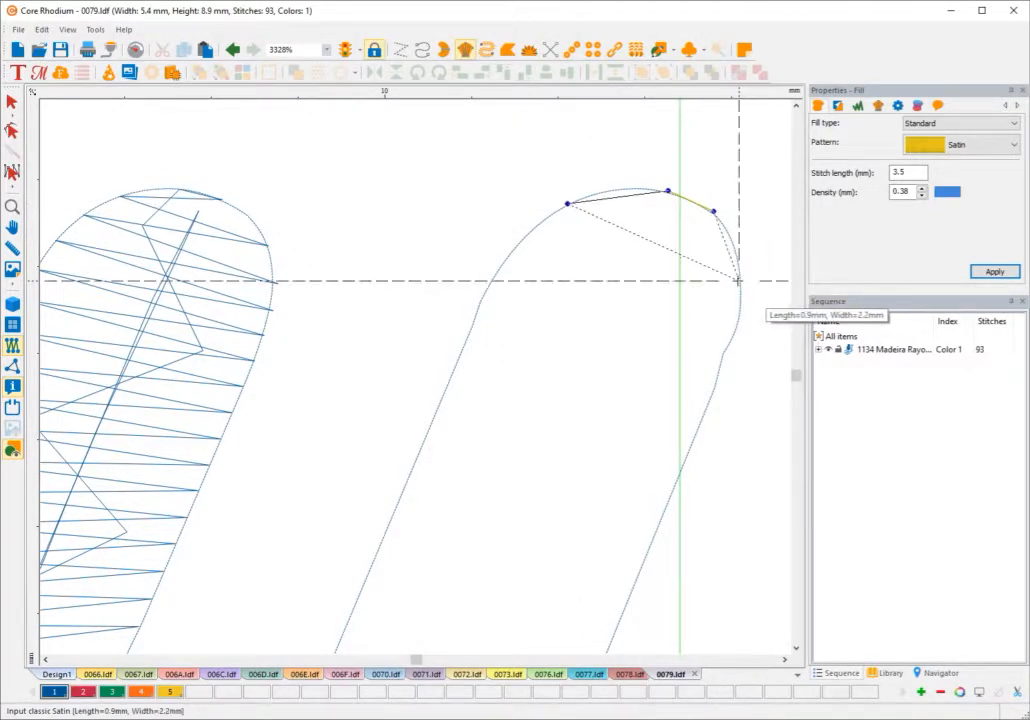
pyautogui.click(741, 287)
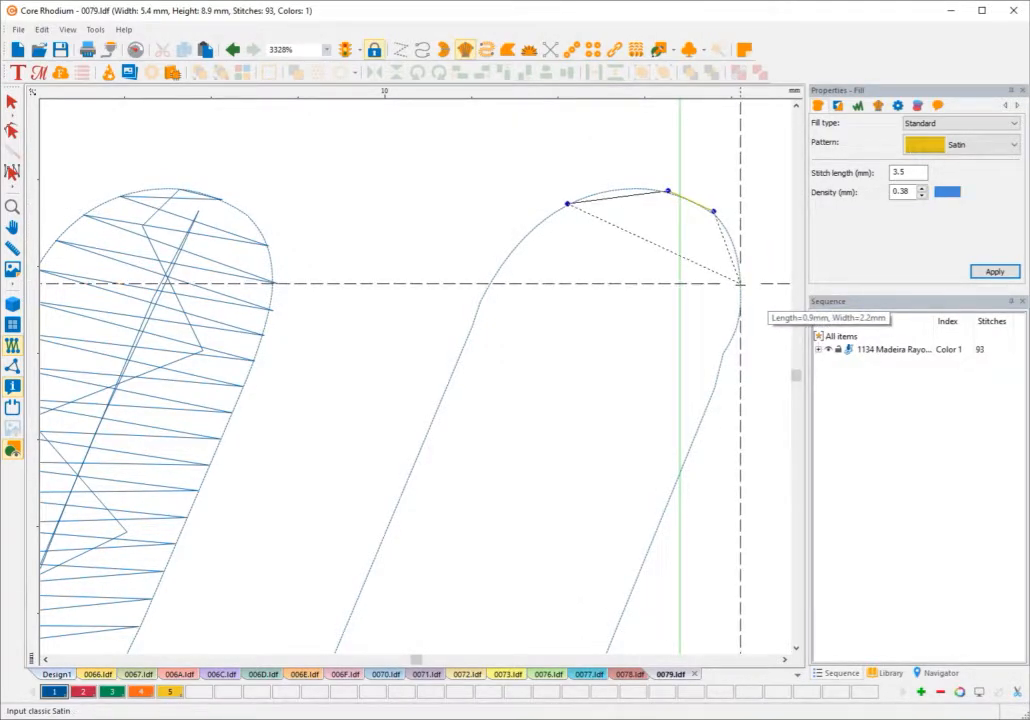
pyautogui.click(490, 284)
pyautogui.click(713, 386)
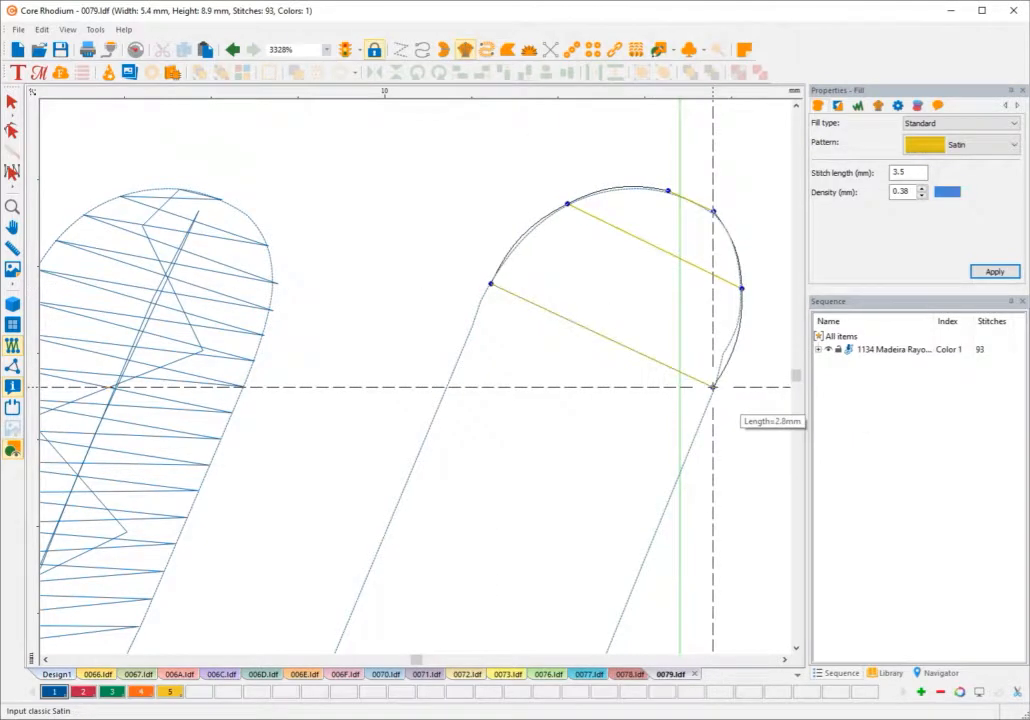
pyautogui.click(468, 334)
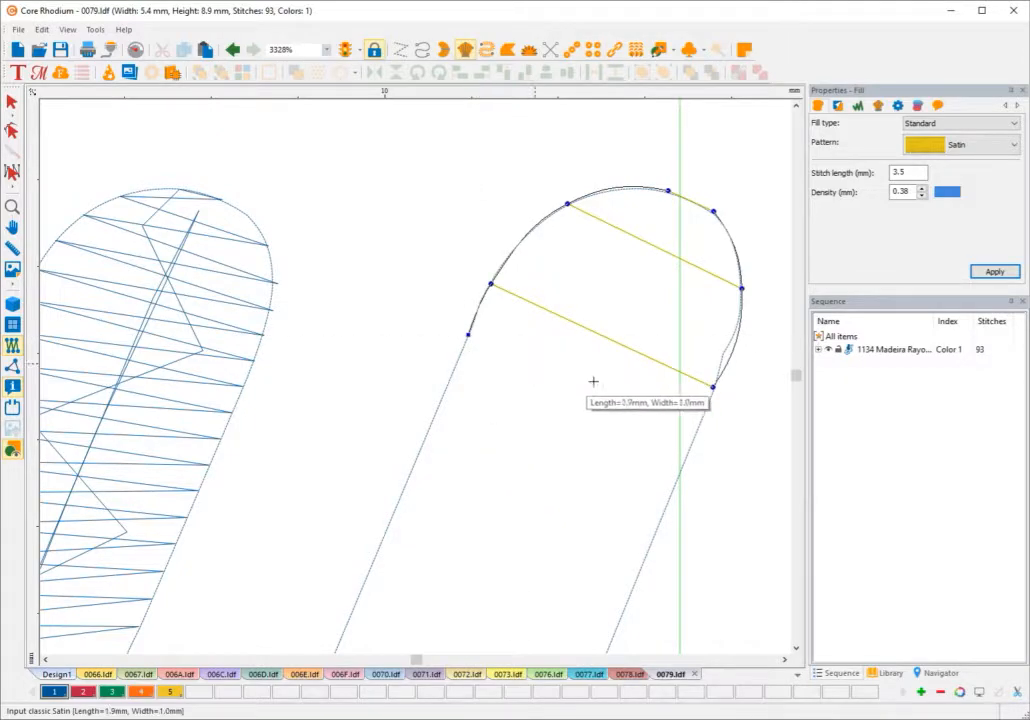
pyautogui.click(693, 434)
# Step: Extend the right stem's satin straight down past the baseline with paired edge points, ending in a short angled pair just inside the tail's crossbar
pyautogui.scroll(-4, 690, 436)
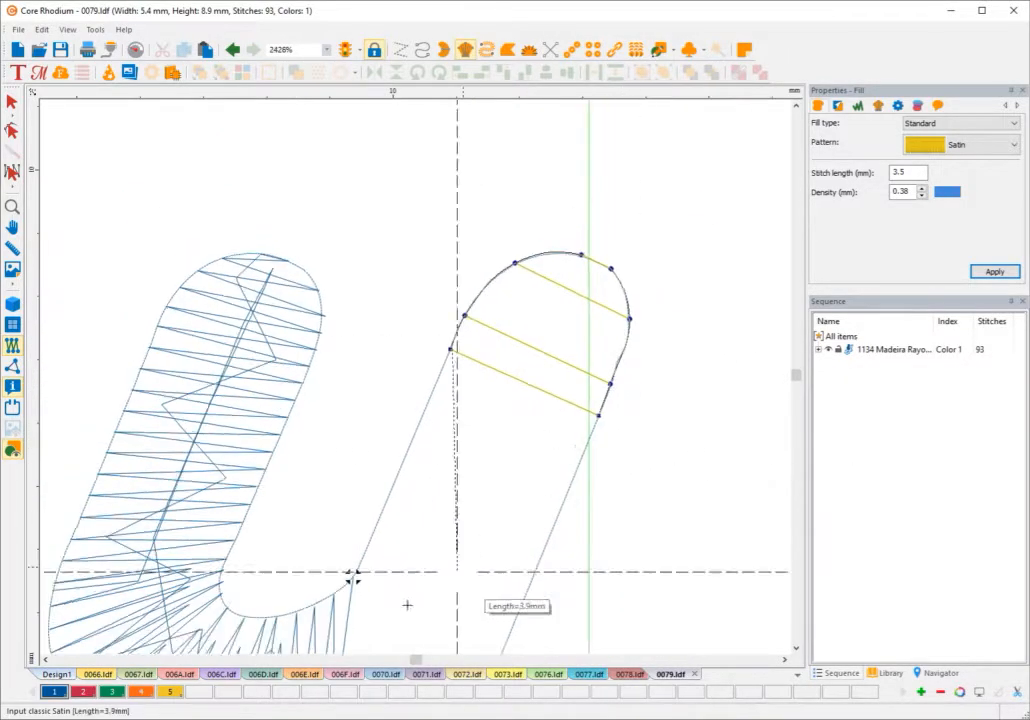
pyautogui.scroll(4, 390, 453)
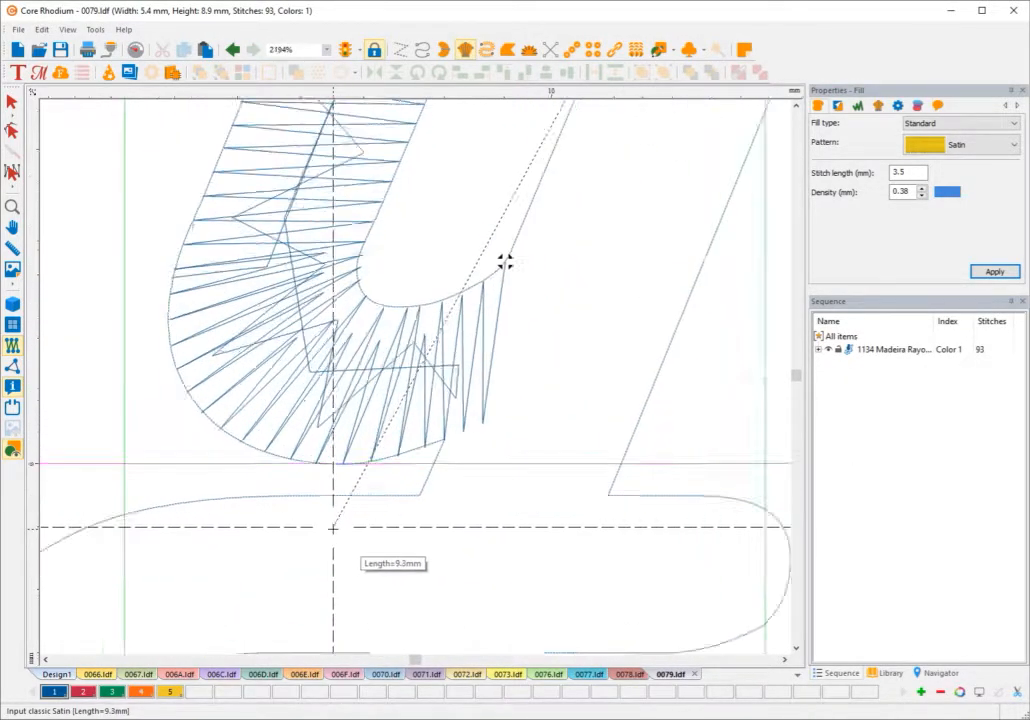
pyautogui.click(469, 419)
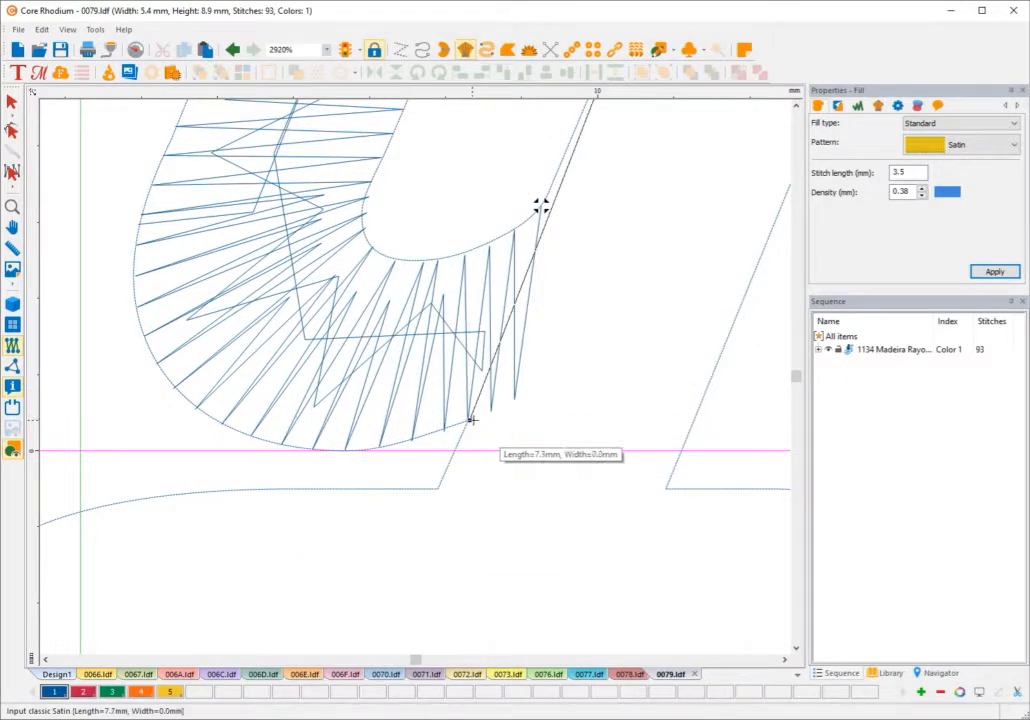
pyautogui.click(658, 504)
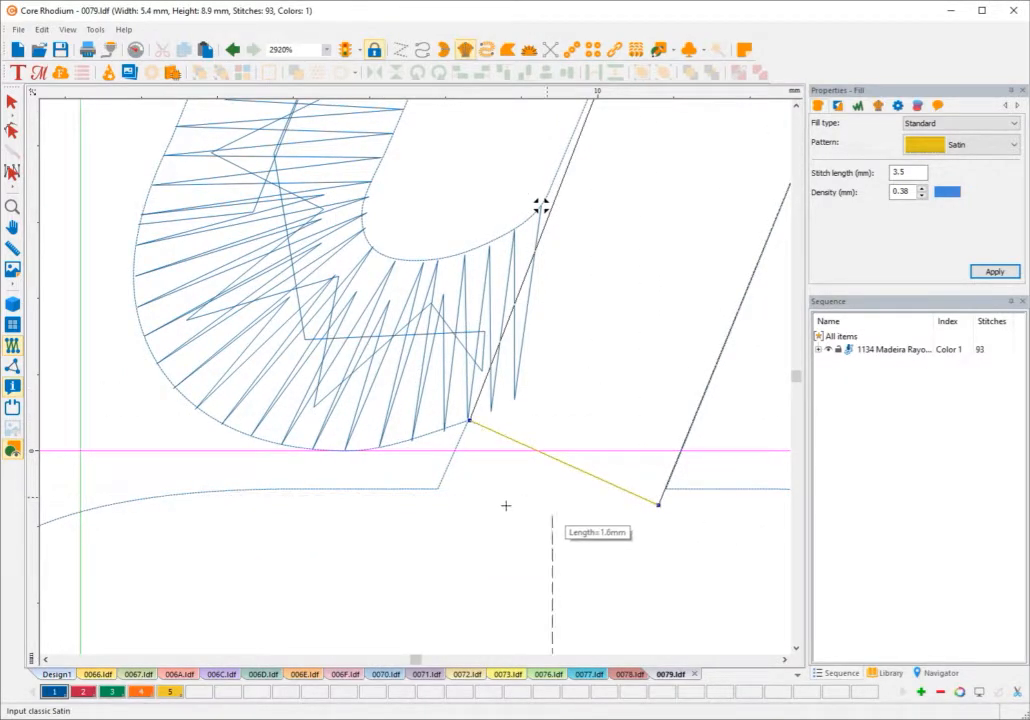
pyautogui.click(427, 509)
pyautogui.click(461, 526)
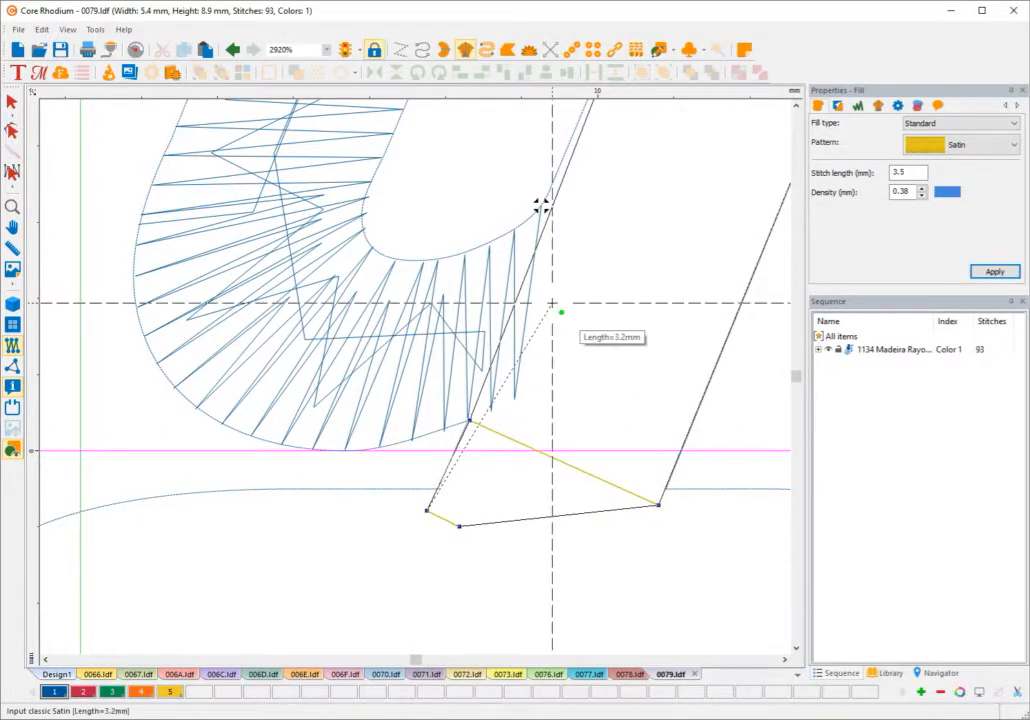
# Step: Generate the right stem's satin with its entry at the bowl's inner junction and its exit at the lower-left end of the stem
pyautogui.press('Return')
pyautogui.click(541, 206)
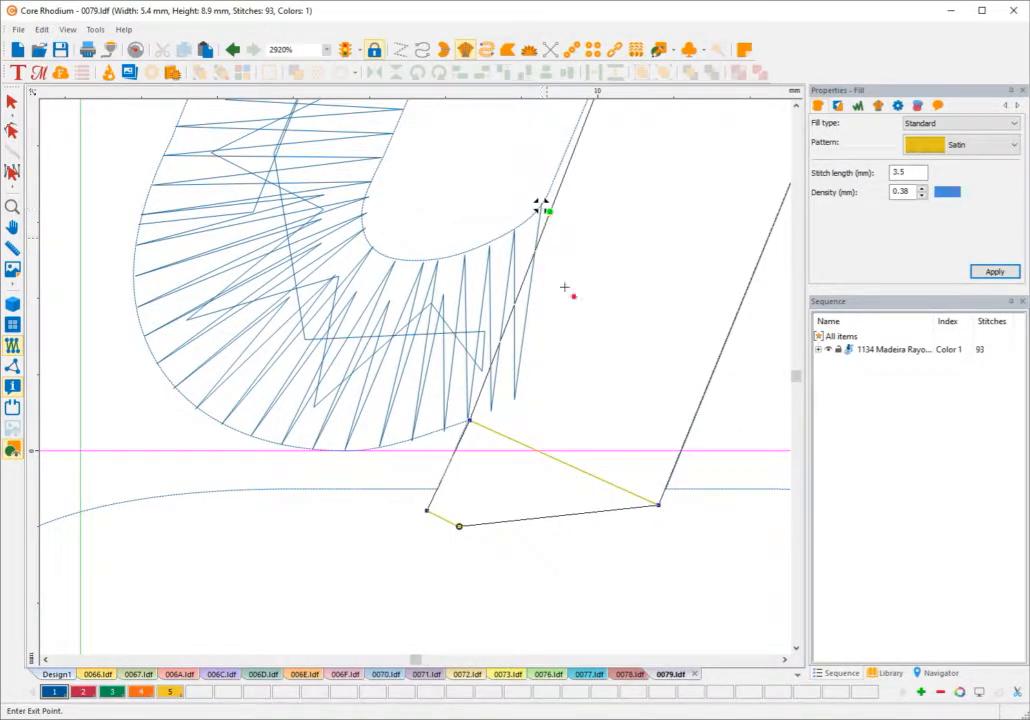
pyautogui.click(428, 508)
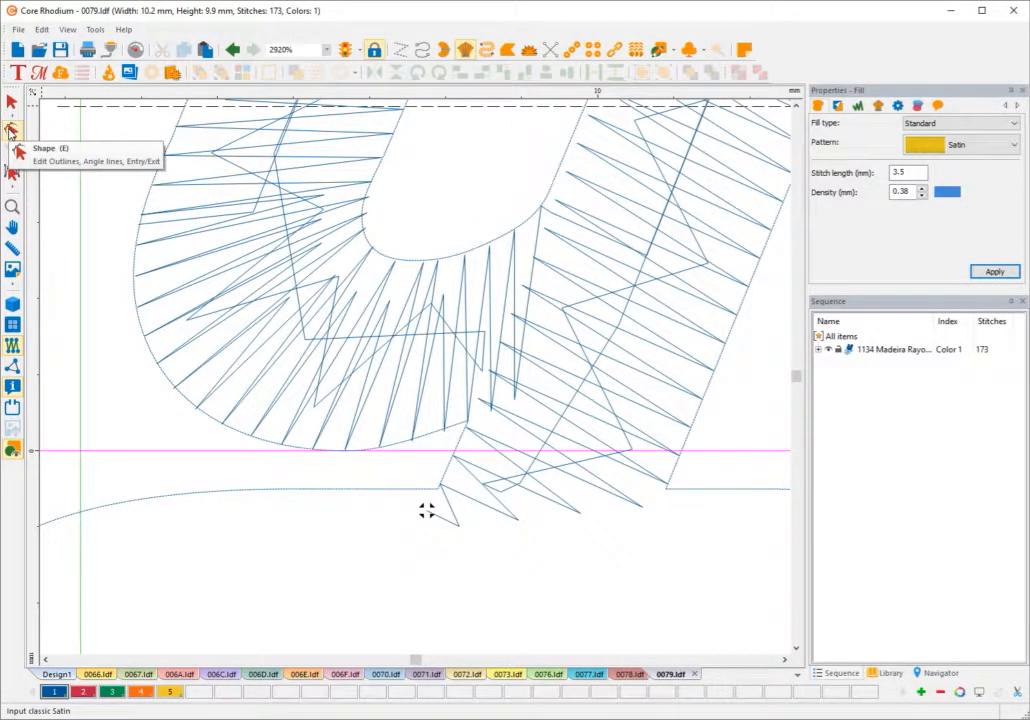
# Step: Add a node on the satin's left edge near the entry point and move it onto the letter outline just above the bowl junction
pyautogui.click(12, 130)
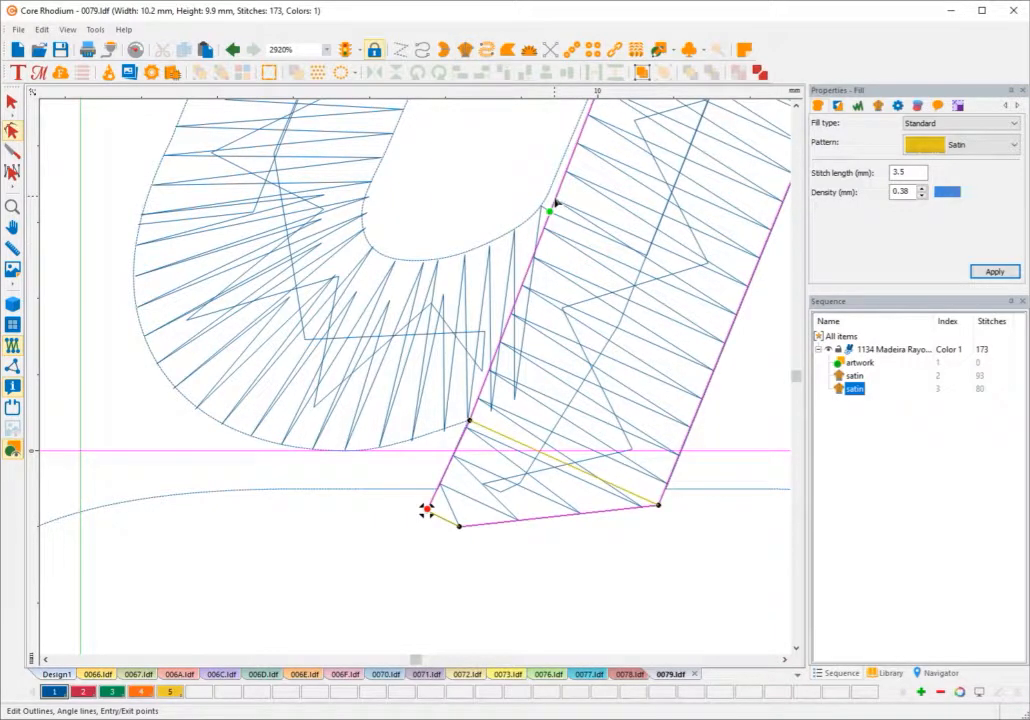
pyautogui.rightClick(556, 203)
pyautogui.click(578, 222)
pyautogui.moveTo(557, 200); pyautogui.dragTo(546, 198)
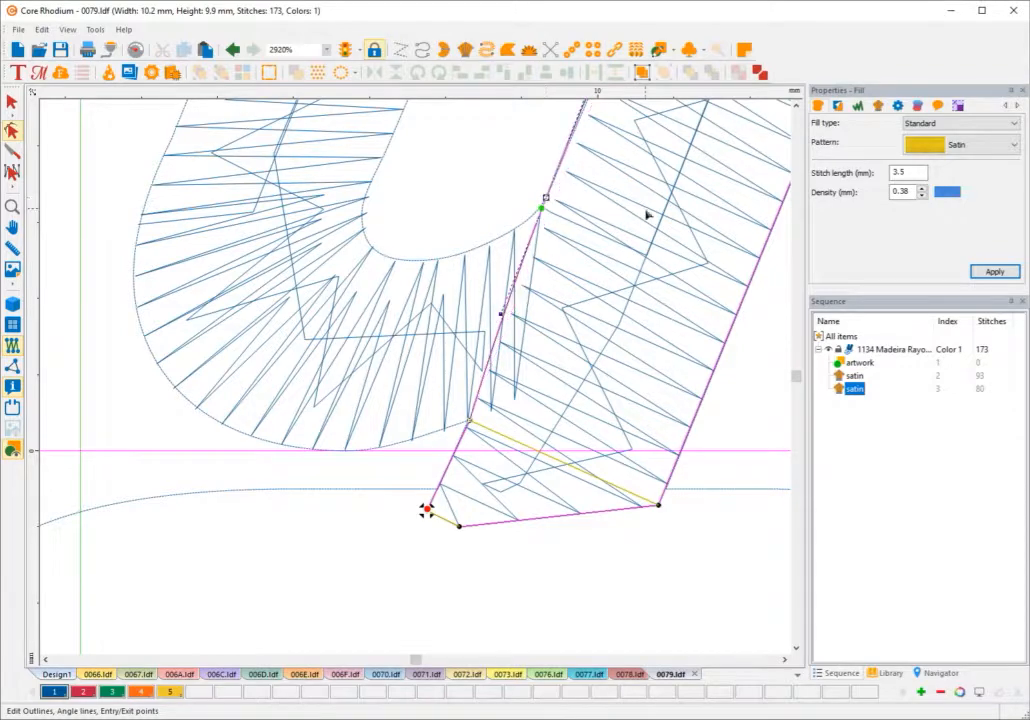
pyautogui.click(597, 248)
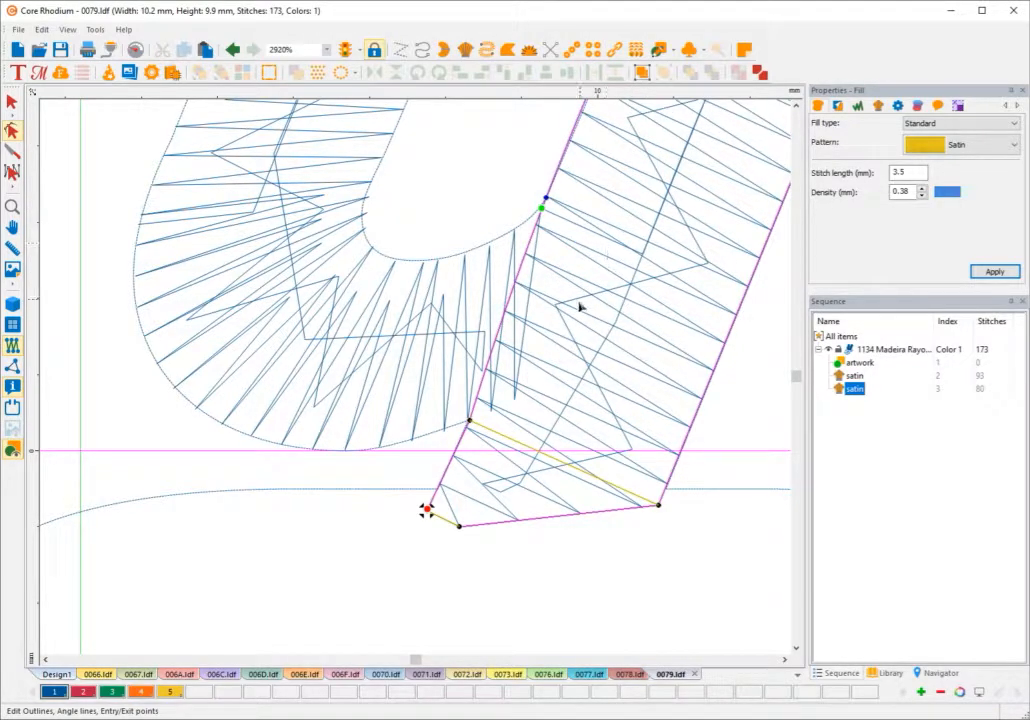
# Step: Add a connecting run from the stem satin's exit through the crossbar to just above where the descender begins
pyautogui.scroll(-5, 578, 307)
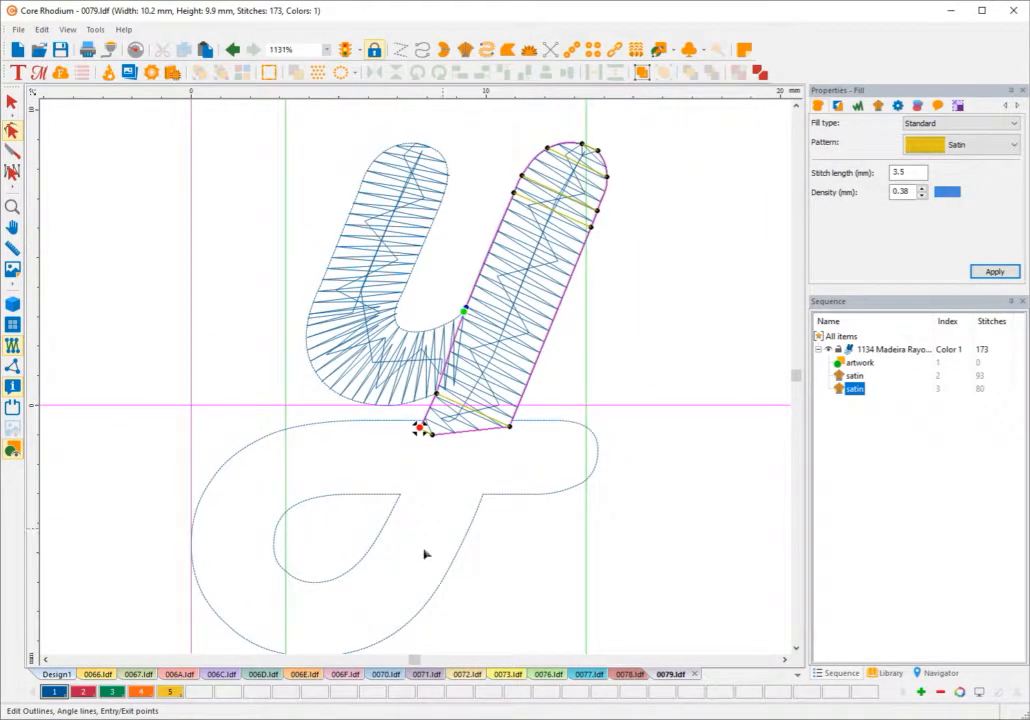
pyautogui.scroll(2, 412, 566)
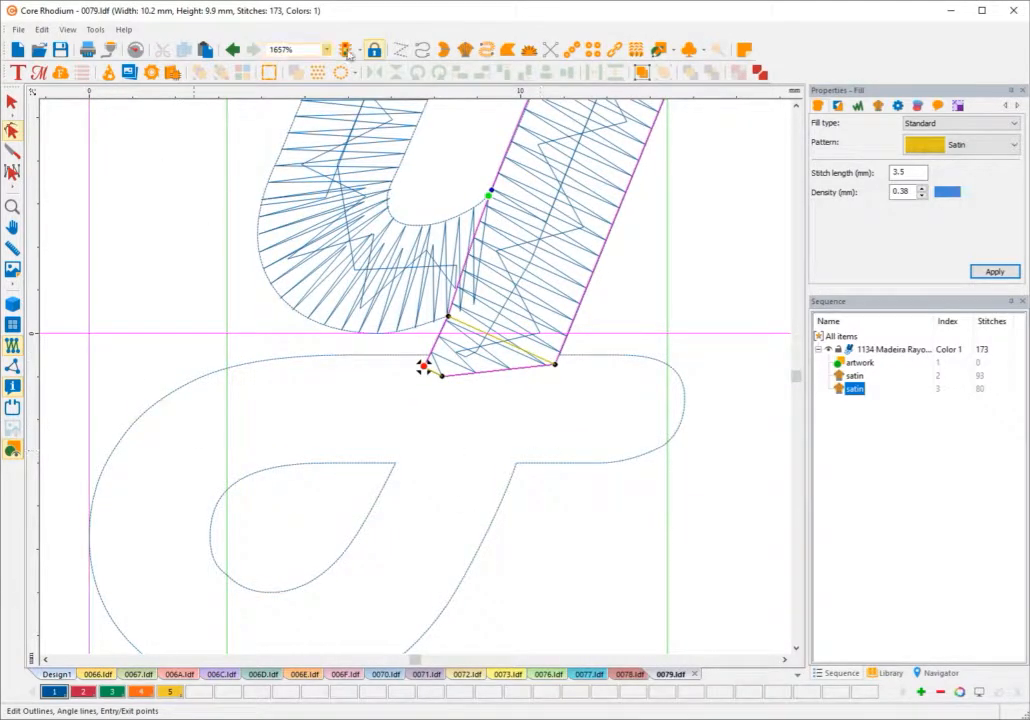
pyautogui.click(422, 49)
pyautogui.click(427, 368)
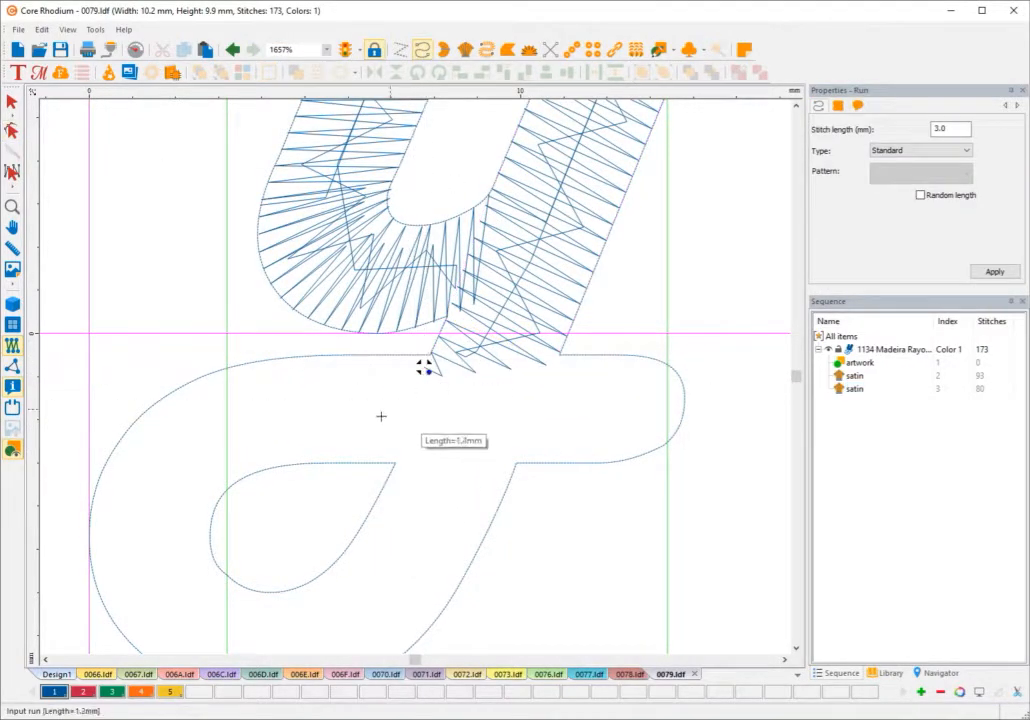
pyautogui.click(378, 418)
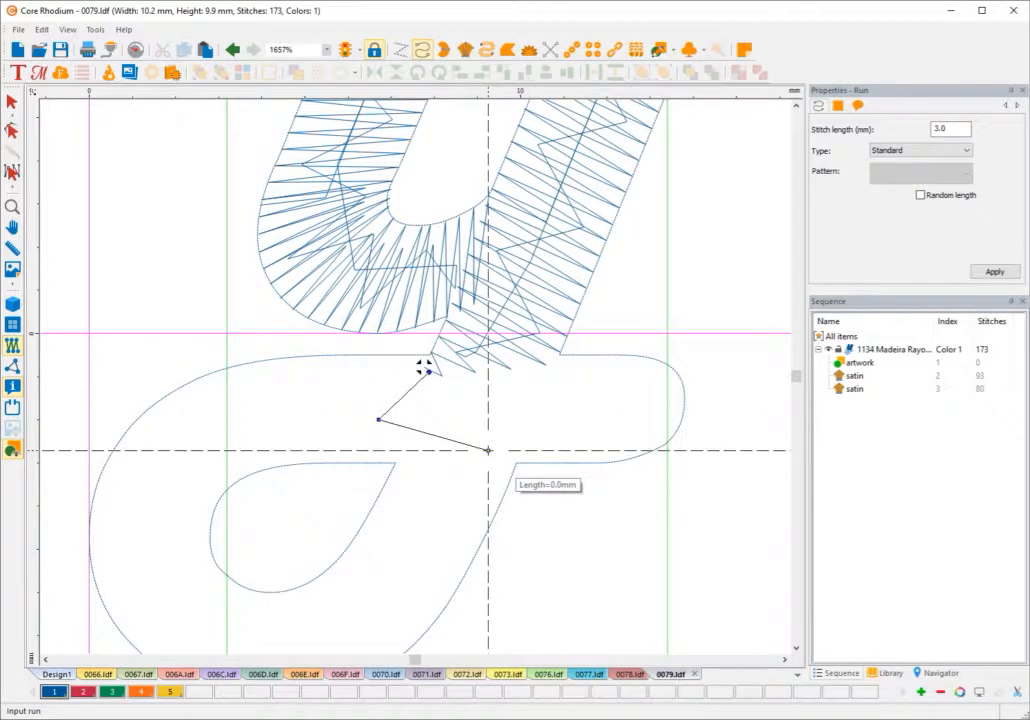
pyautogui.press('Return')
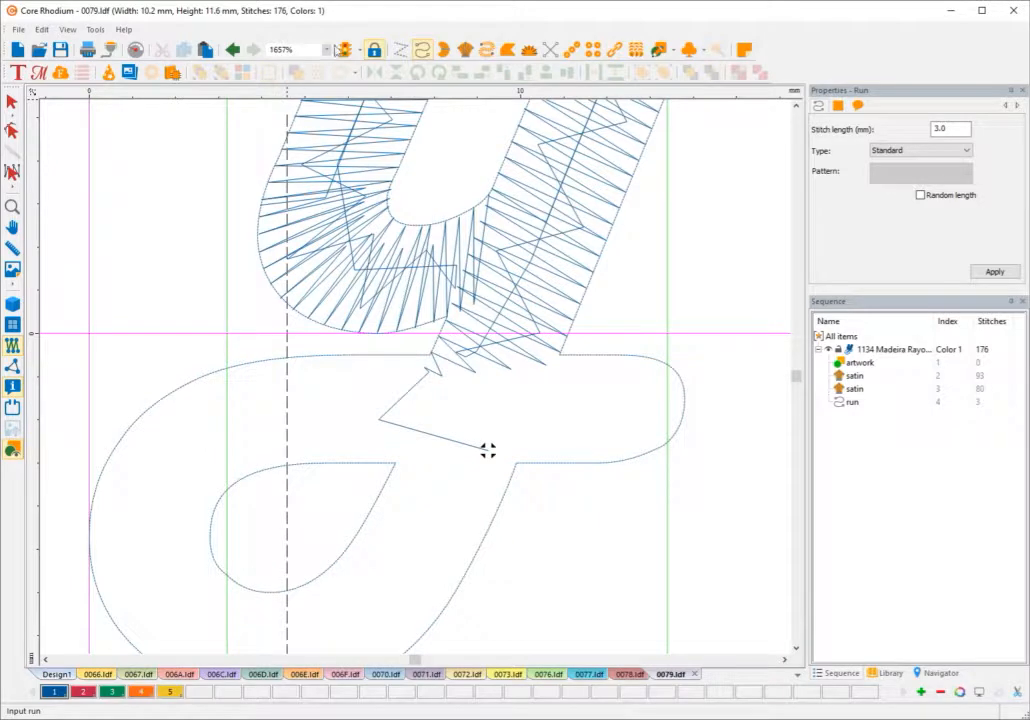
# Step: Begin a classic satin with a short pair above the descender, then place two edge-point pairs down its diagonal toward the loop
pyautogui.click(466, 50)
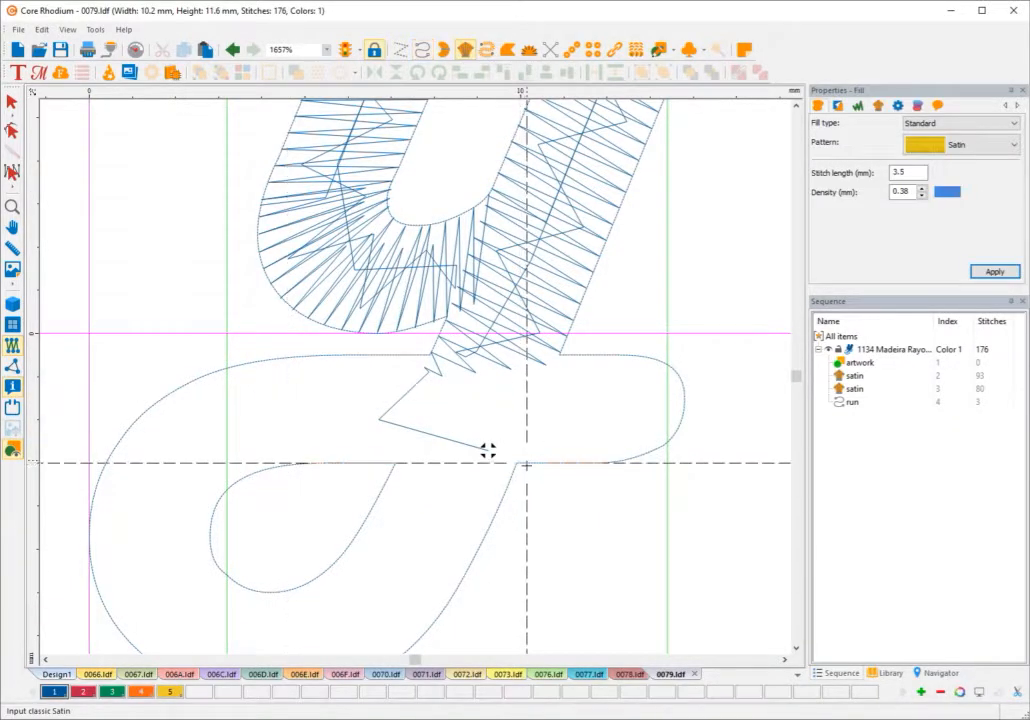
pyautogui.click(520, 459)
pyautogui.click(477, 435)
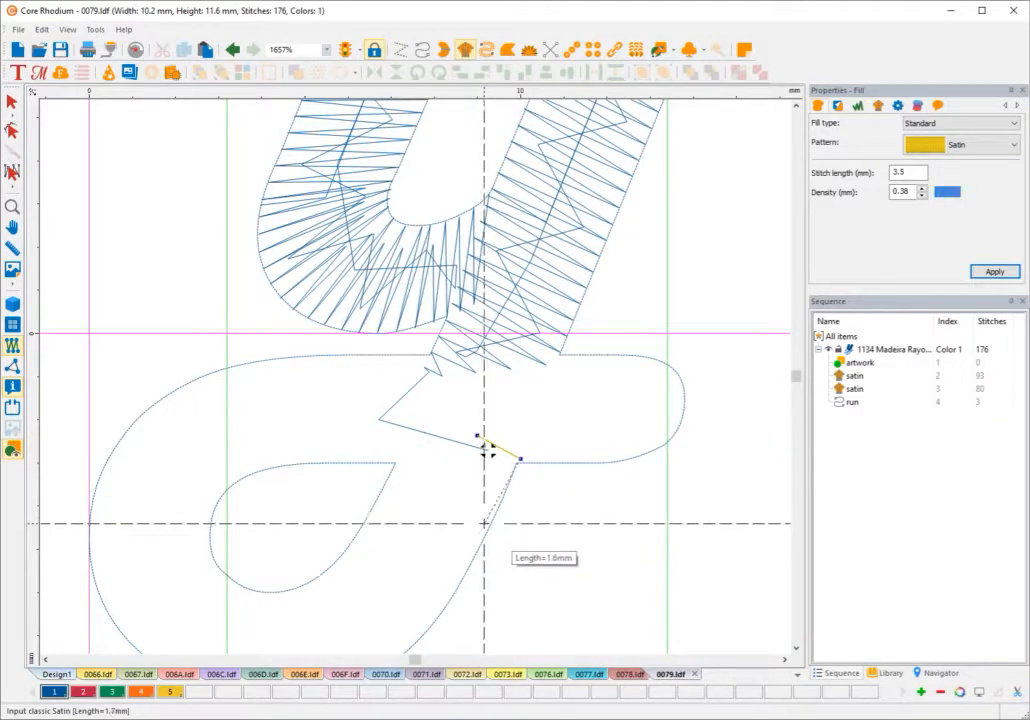
pyautogui.click(488, 528)
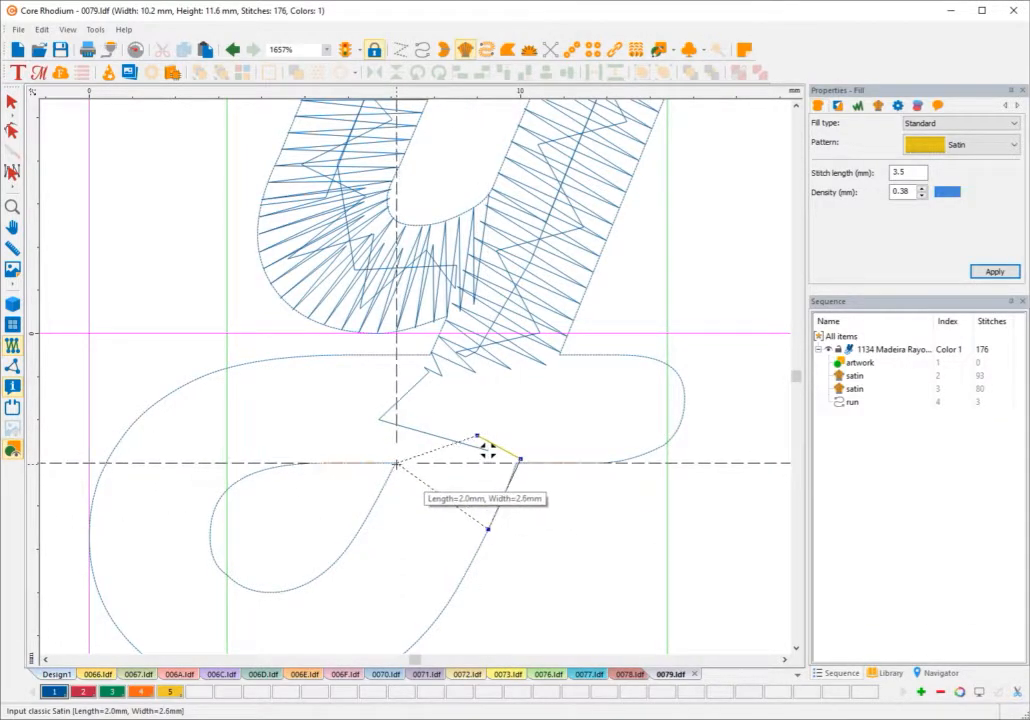
pyautogui.click(393, 463)
pyautogui.scroll(-3, 381, 524)
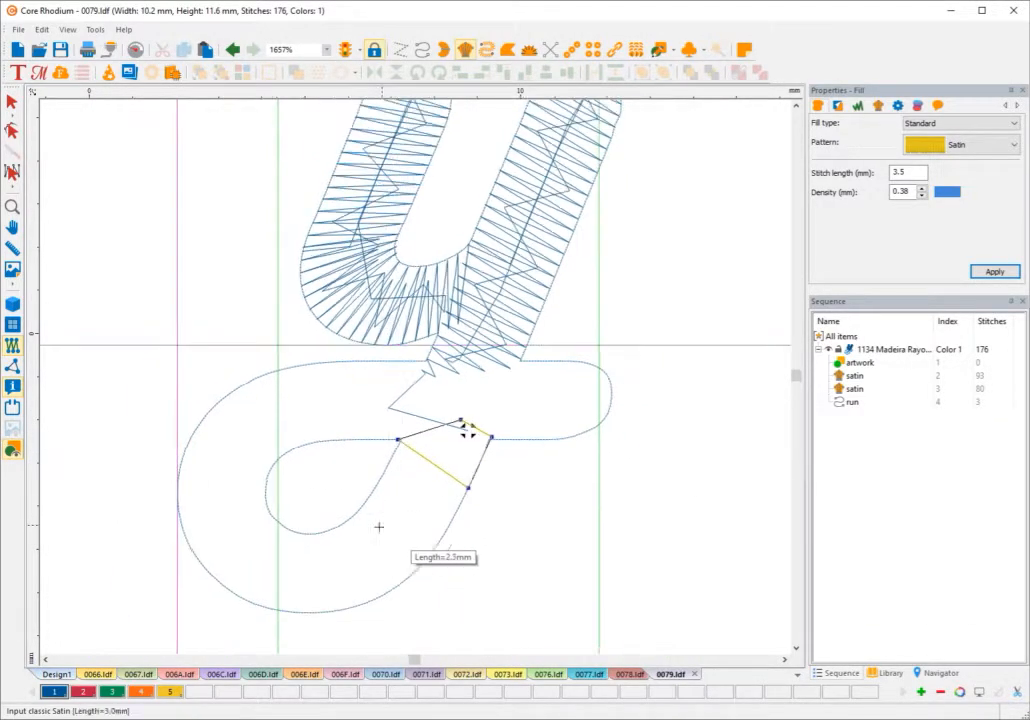
pyautogui.click(424, 564)
pyautogui.click(372, 492)
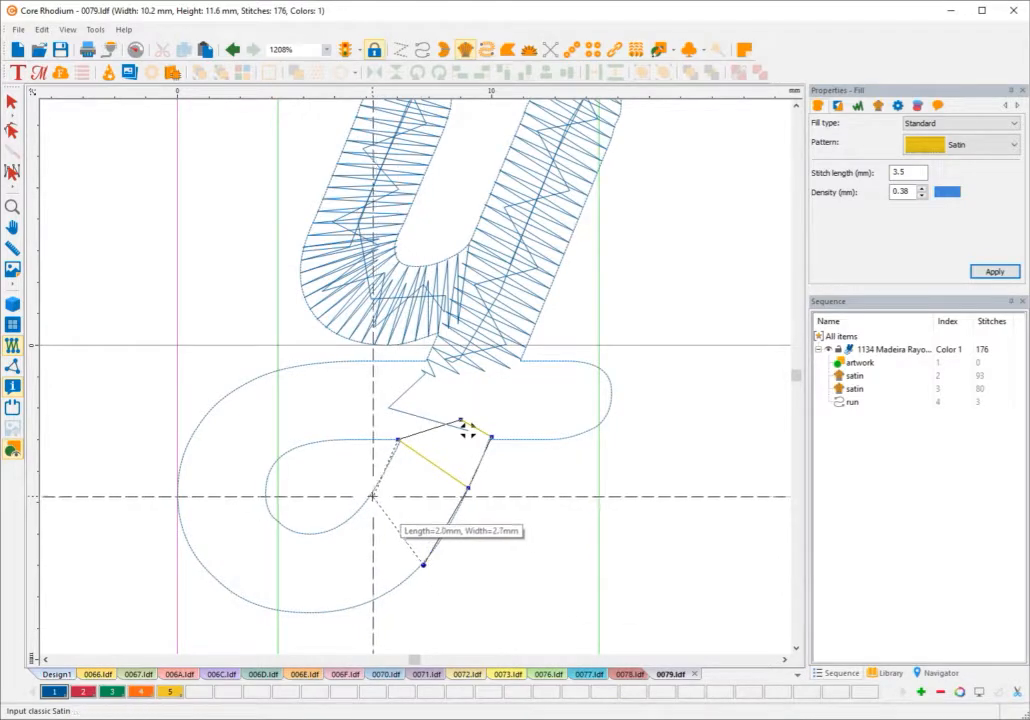
# Step: Continue the satin around the underside of the descender loop with three edge-point pairs, up to the loop's leftmost side
pyautogui.scroll(-1, 370, 490)
pyautogui.scroll(5, 326, 580)
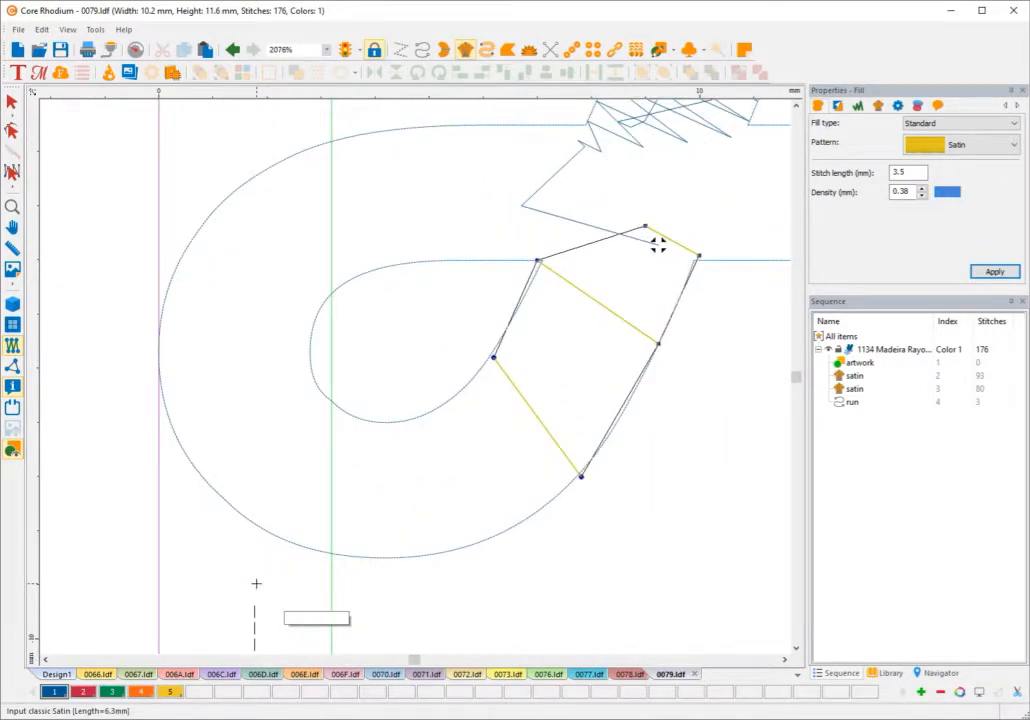
pyautogui.click(487, 545)
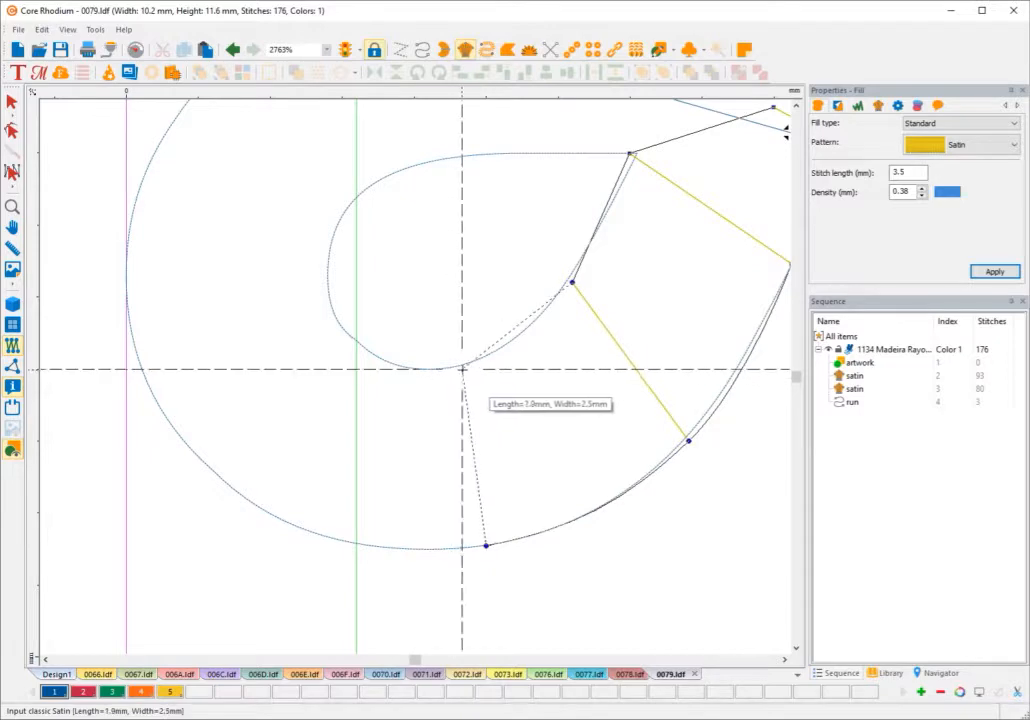
pyautogui.click(462, 365)
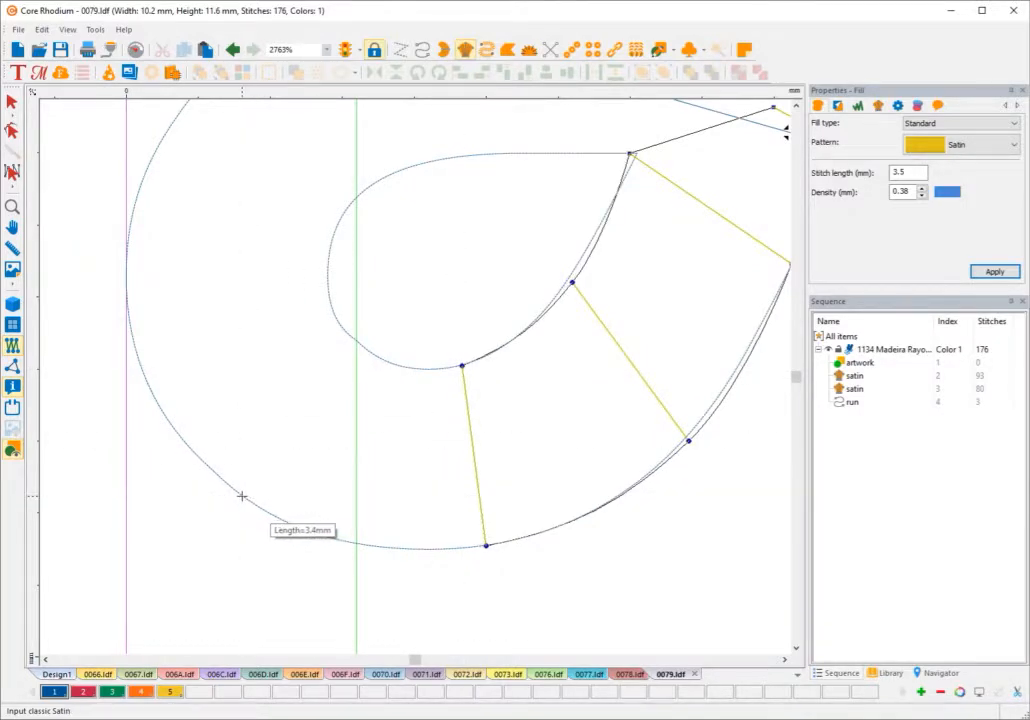
pyautogui.click(241, 495)
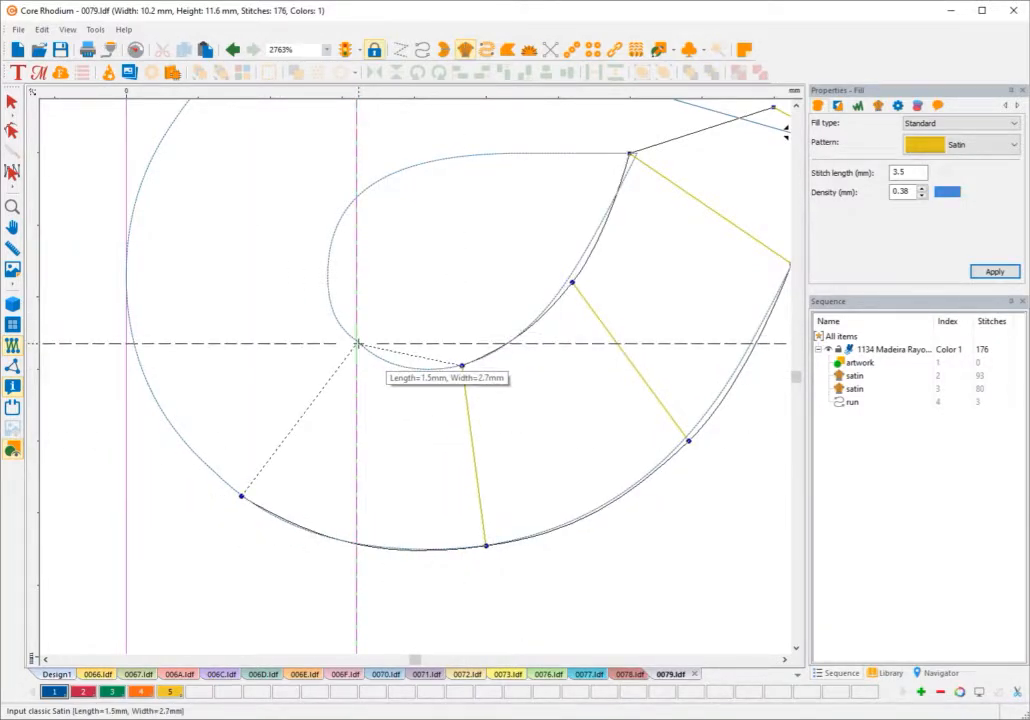
pyautogui.click(356, 344)
pyautogui.click(126, 276)
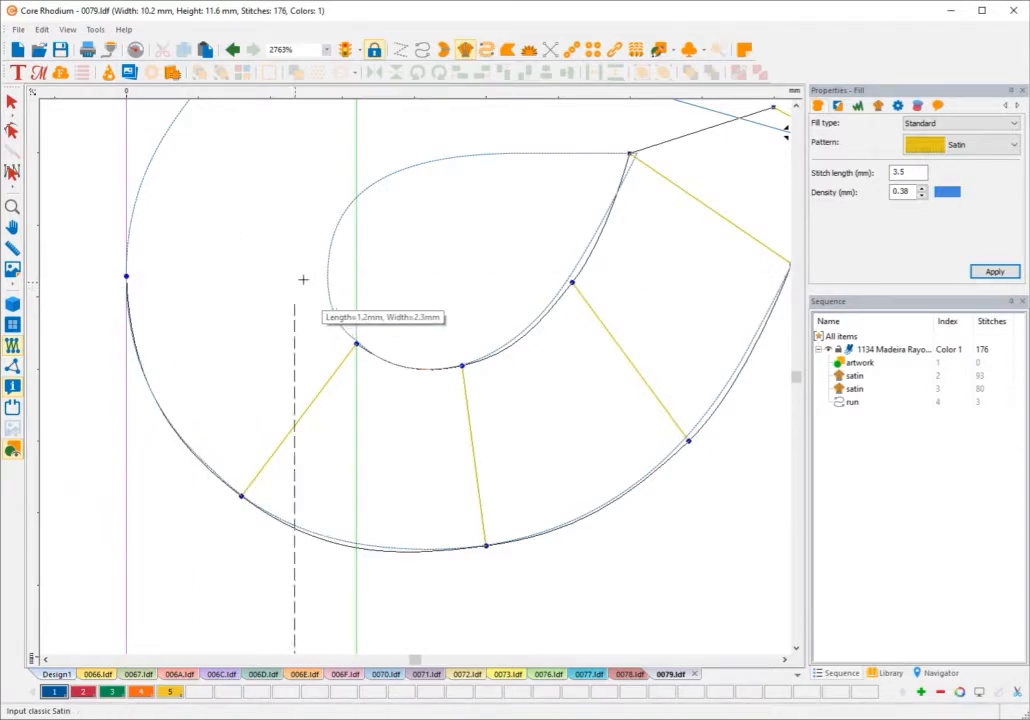
pyautogui.click(328, 282)
# Step: Continue the satin over the top of the descender loop with three edge-point pairs, ending in the crossbar just before the diagonal
pyautogui.scroll(-3, 754, 156)
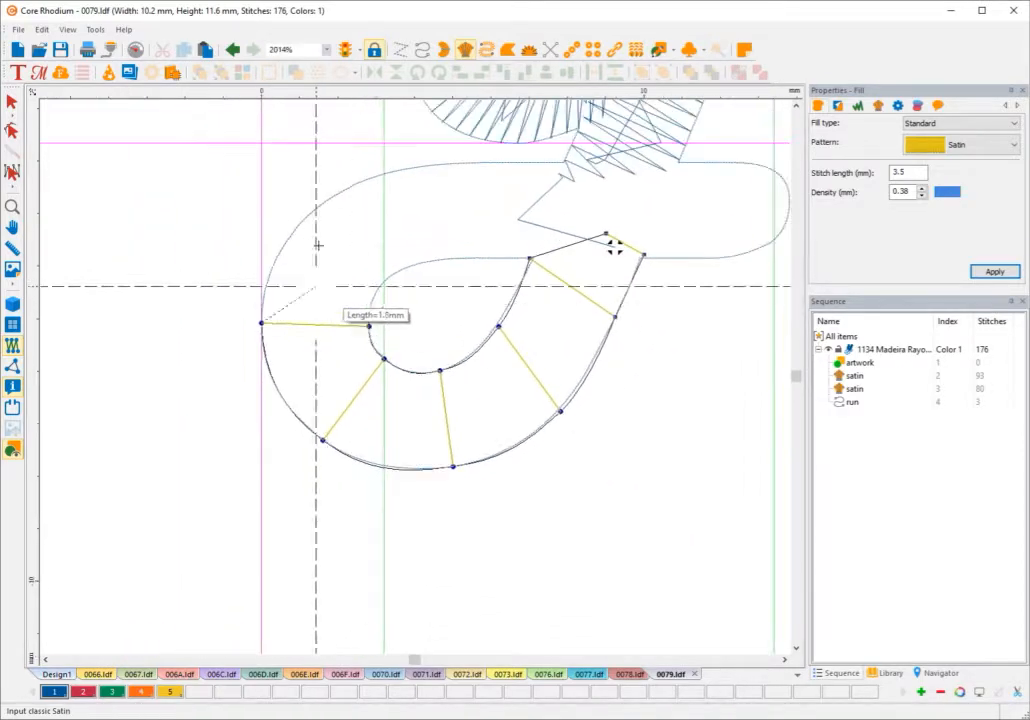
pyautogui.scroll(1, 674, 255)
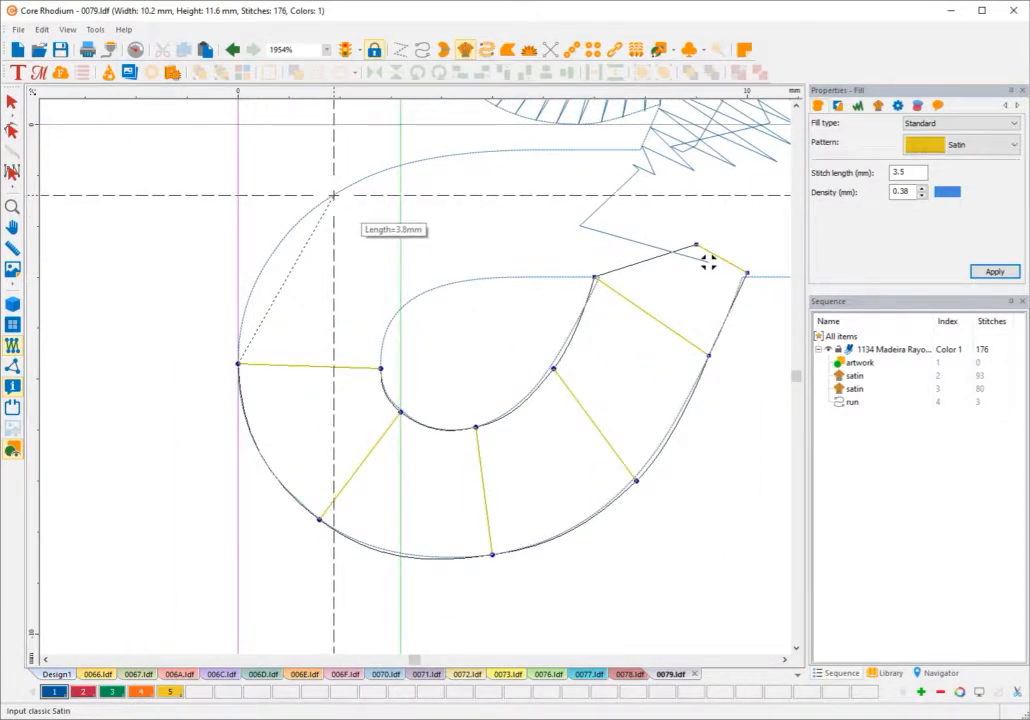
pyautogui.click(334, 195)
pyautogui.click(400, 308)
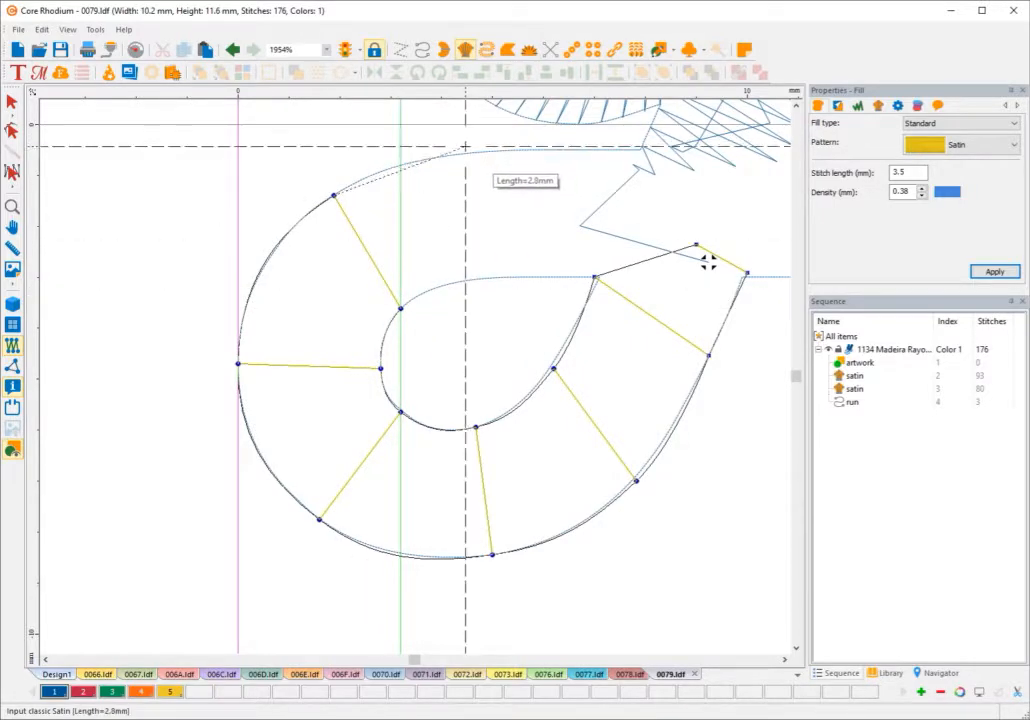
pyautogui.click(467, 152)
pyautogui.click(480, 276)
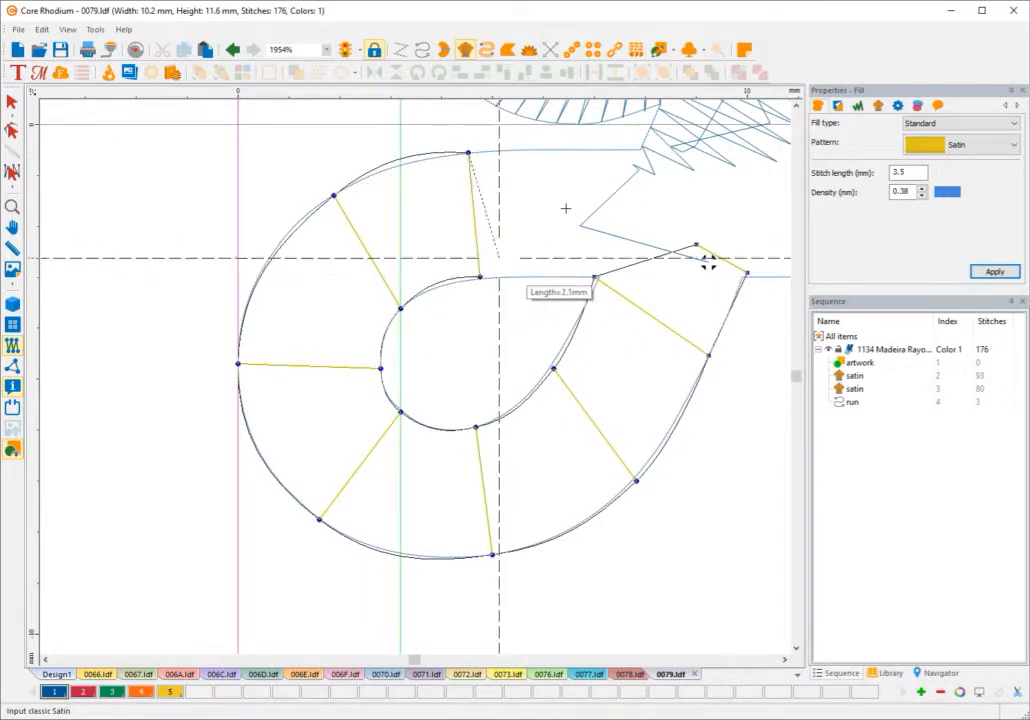
pyautogui.click(560, 147)
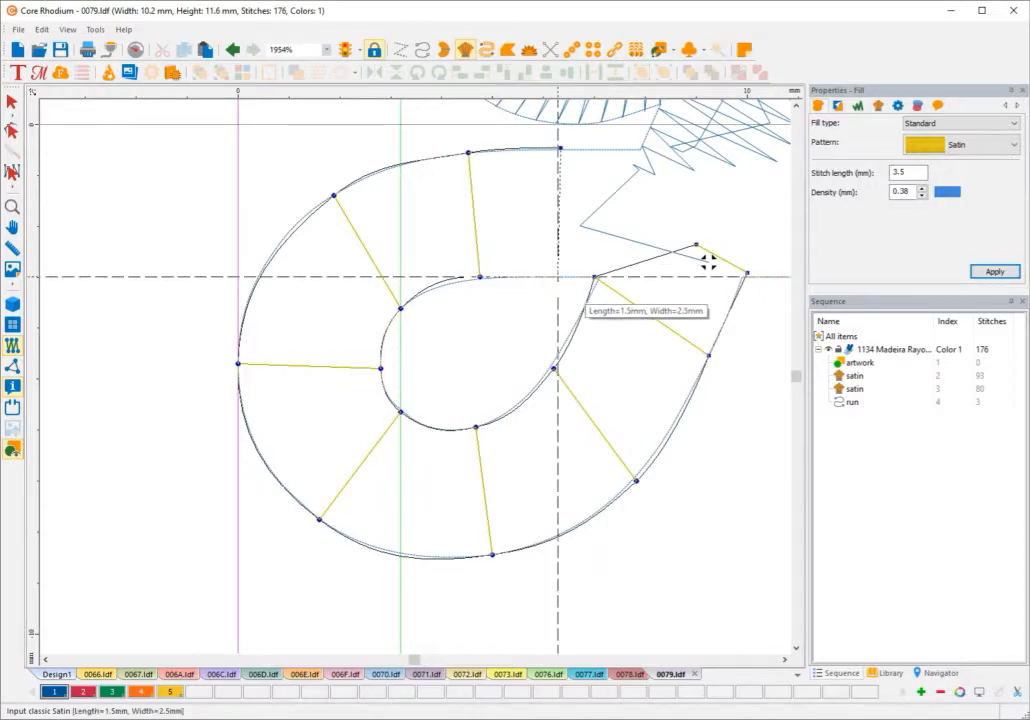
pyautogui.click(553, 277)
# Step: Extend the satin along the crossbar past the diagonal with one edge-point pair where the straight edges end
pyautogui.scroll(-2, 612, 258)
pyautogui.scroll(3, 552, 317)
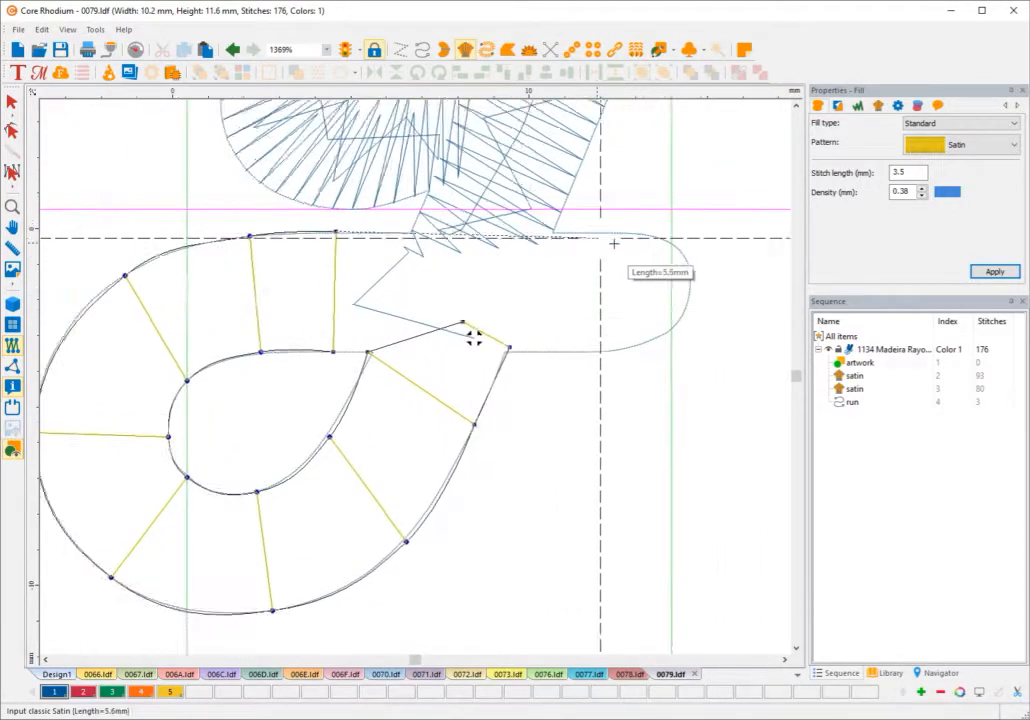
pyautogui.click(589, 231)
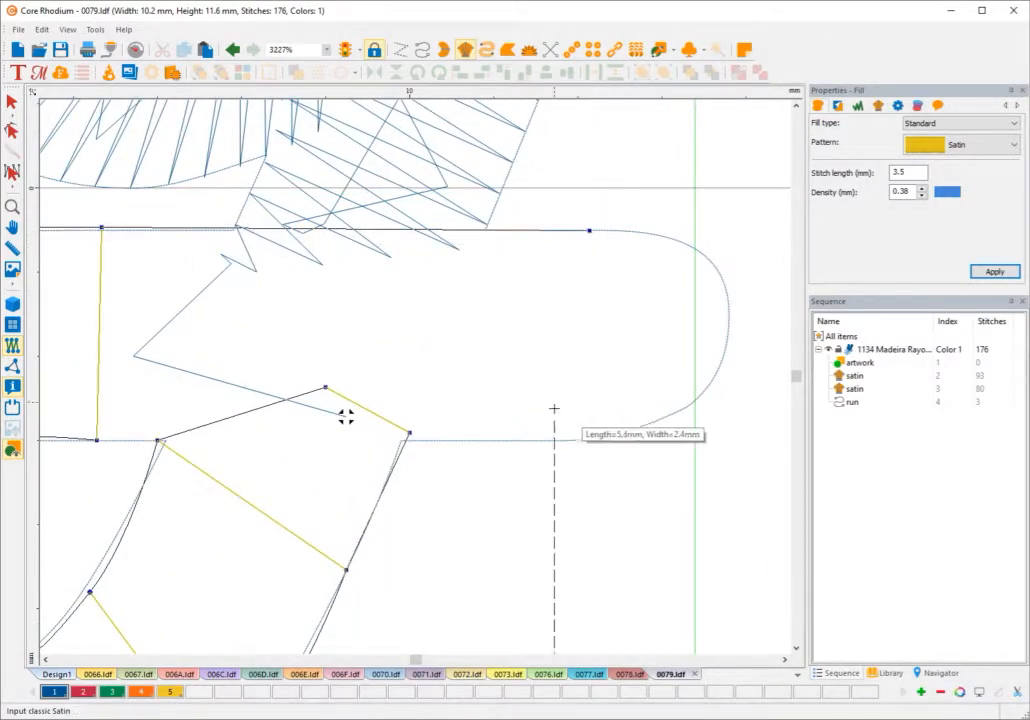
pyautogui.click(560, 440)
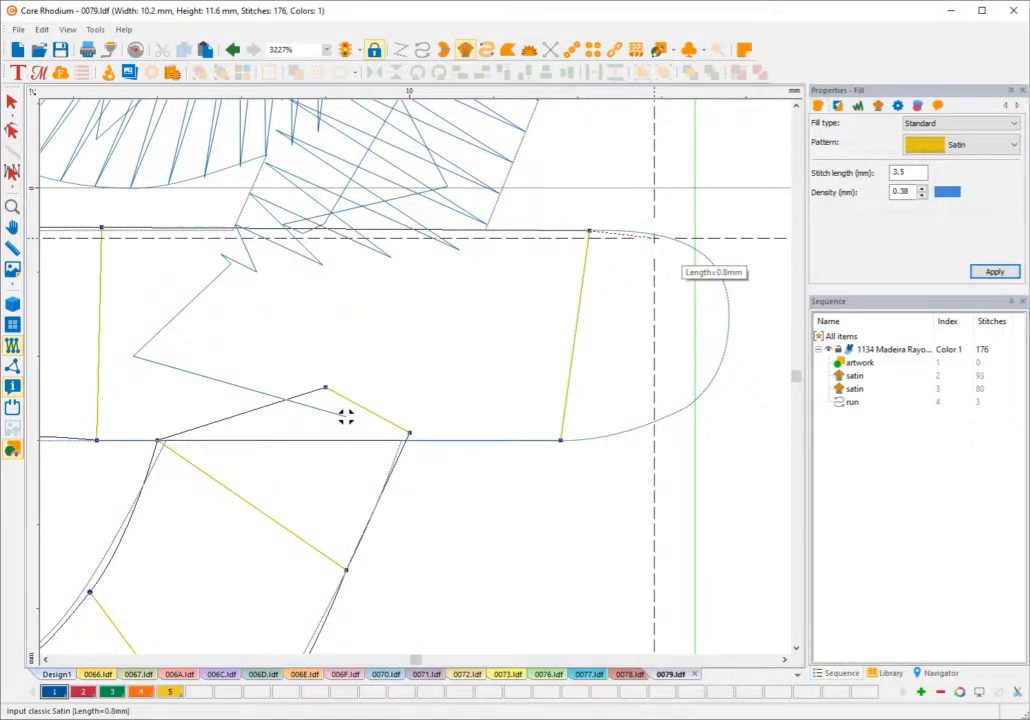
# Step: Follow the crossbar's rounded end with three edge-point pairs, closing the satin with a short pair at its tip
pyautogui.click(655, 234)
pyautogui.click(629, 430)
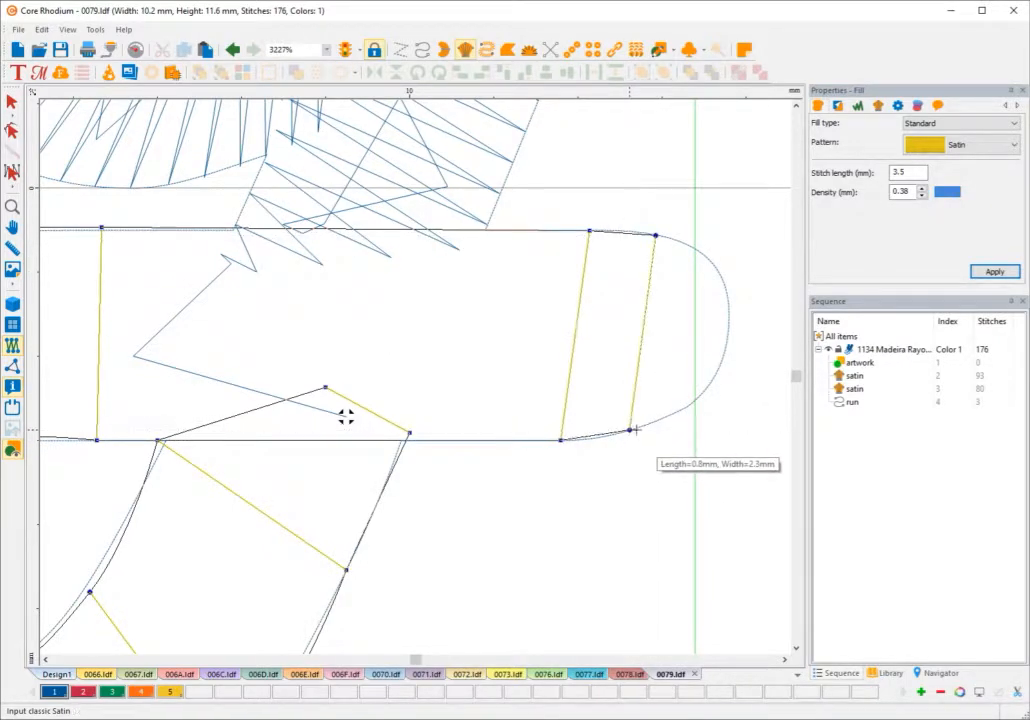
pyautogui.click(695, 247)
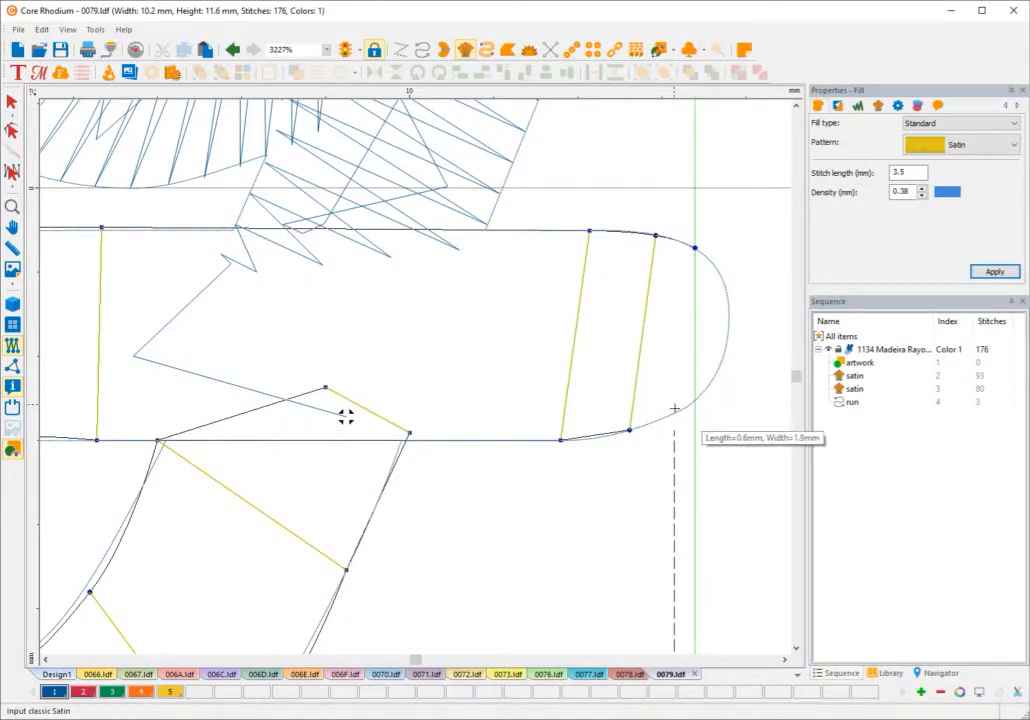
pyautogui.click(678, 411)
pyautogui.click(729, 321)
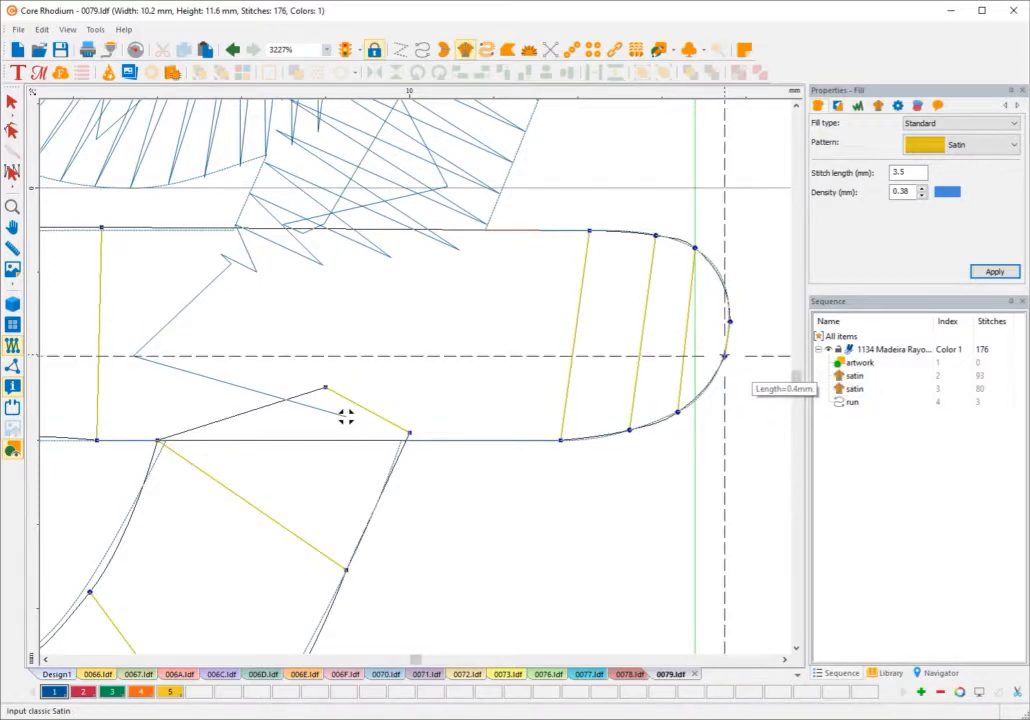
# Step: Finish the descender and crossbar satin with its exit point just inside the crossbar's rounded tip
pyautogui.press('Return')
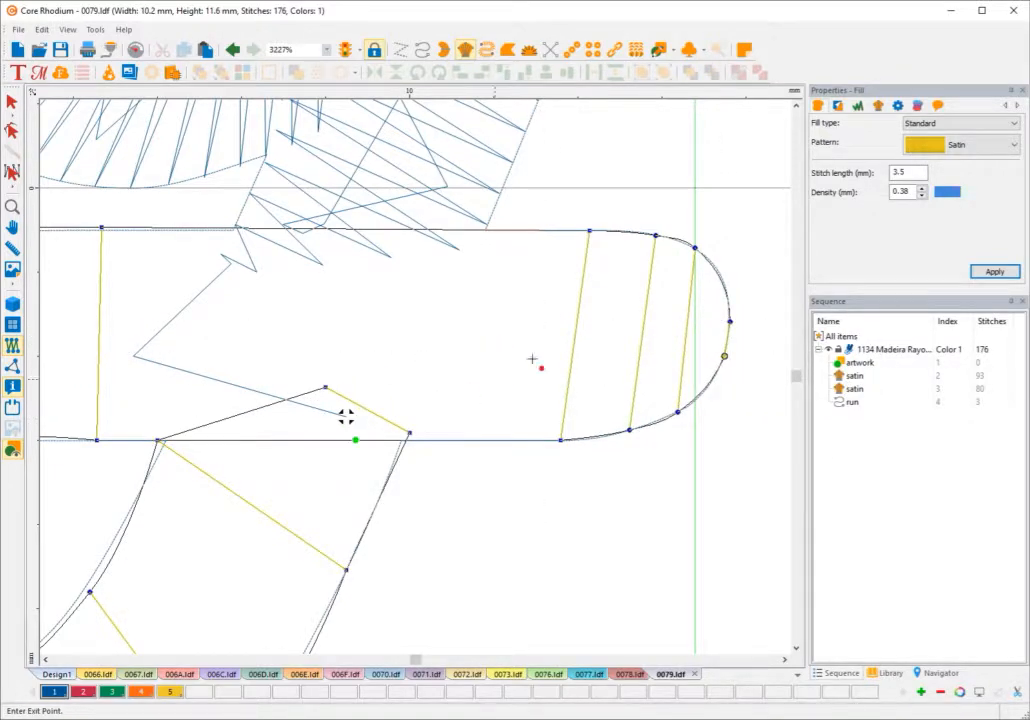
pyautogui.click(703, 357)
pyautogui.scroll(-12, 452, 330)
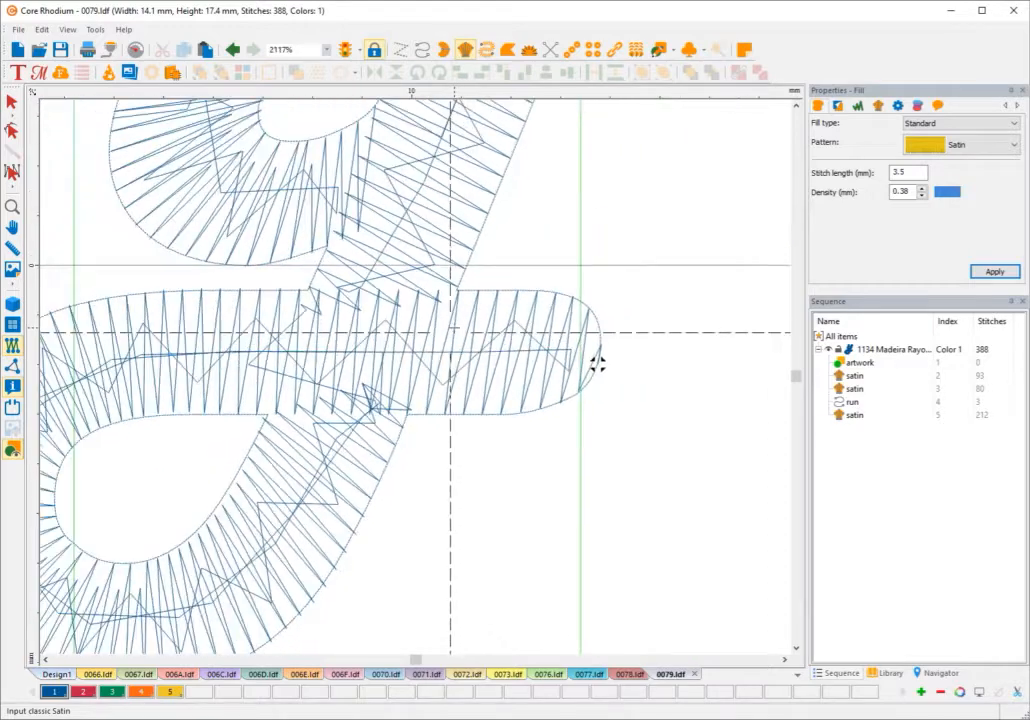
# Step: Select all three satins and the connecting run in the sequence, leaving out the artwork
pyautogui.scroll(-2, 500, 370)
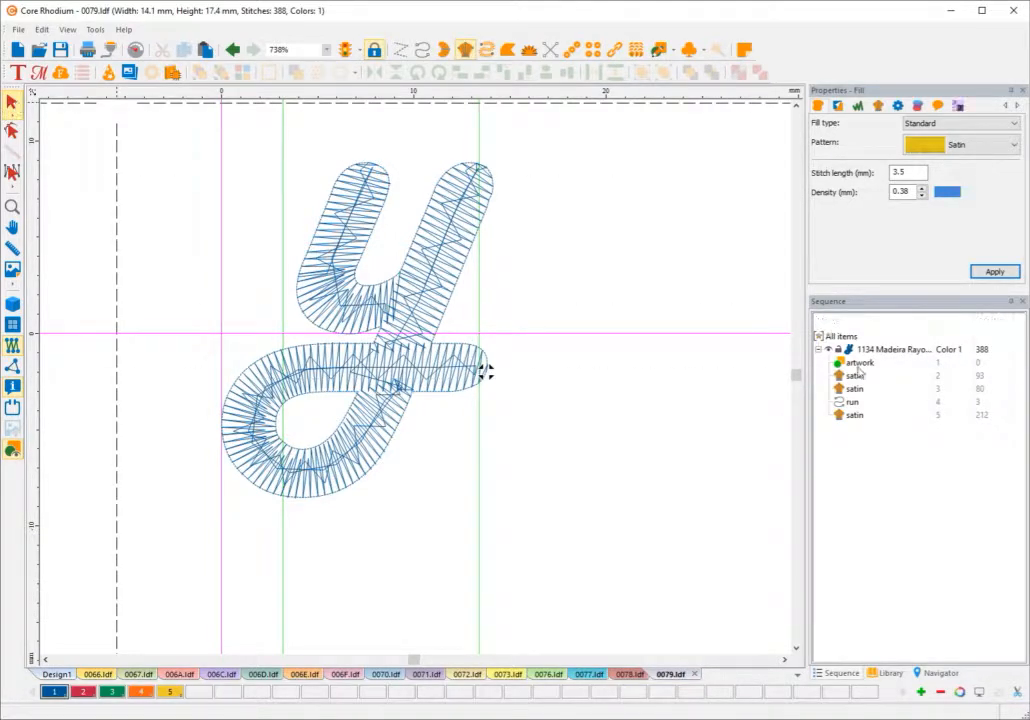
pyautogui.moveTo(860, 451); pyautogui.dragTo(837, 370)
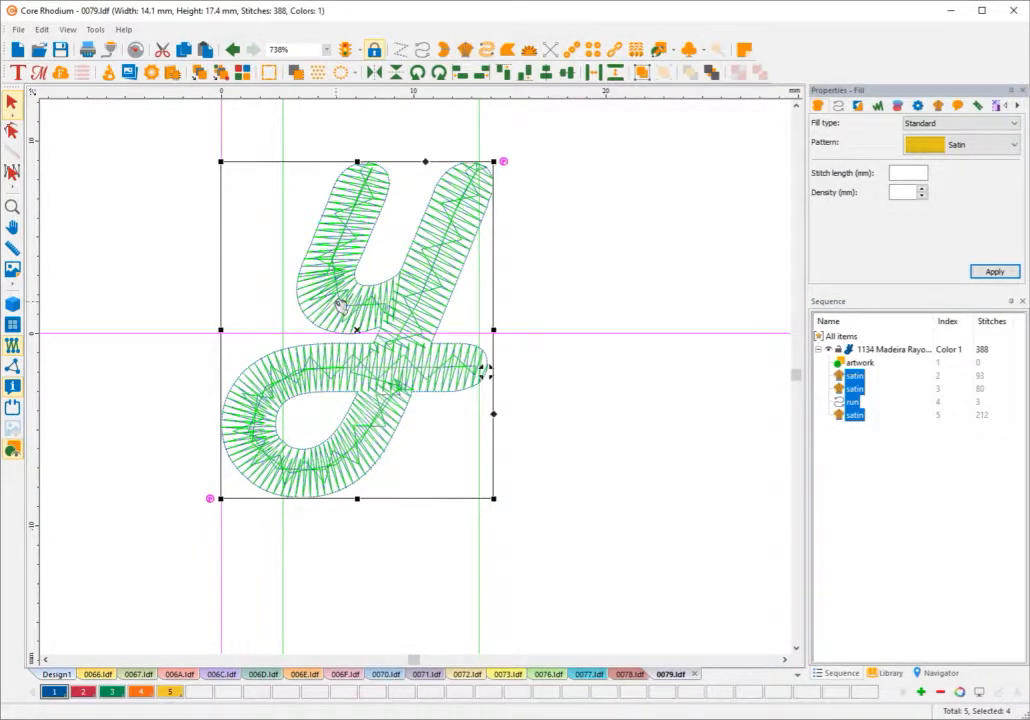
pyautogui.click(221, 73)
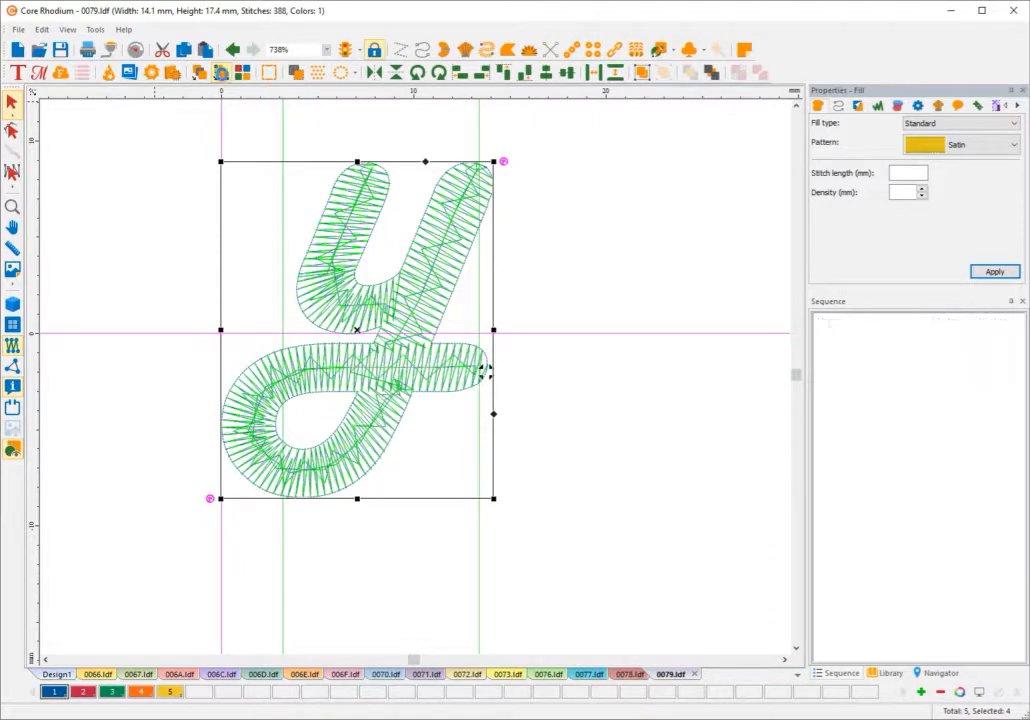